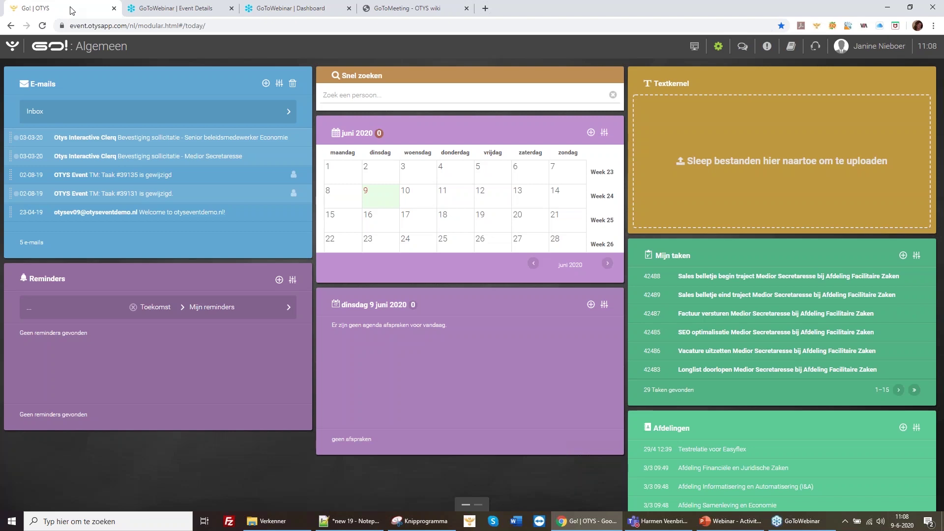
# Open the client settings and filter them to the Activiteiten category.
pyautogui.click(877, 48)
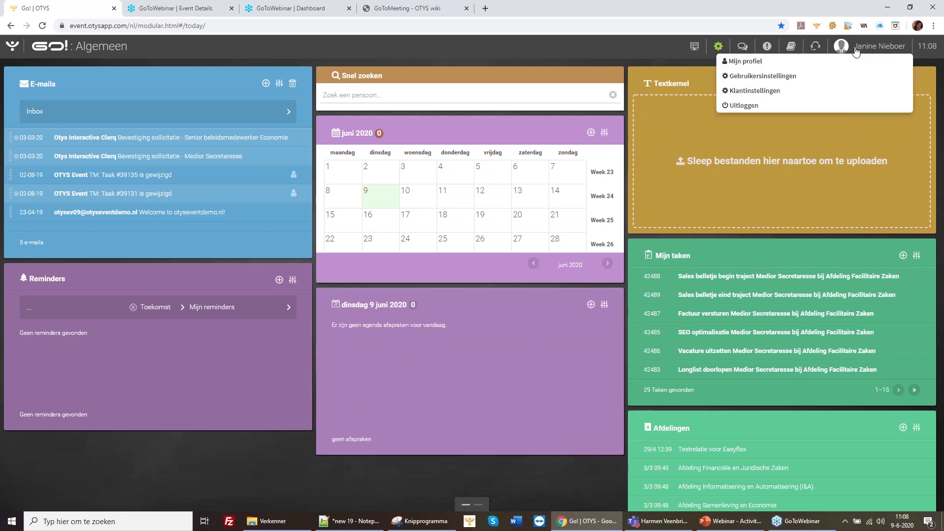
pyautogui.click(758, 92)
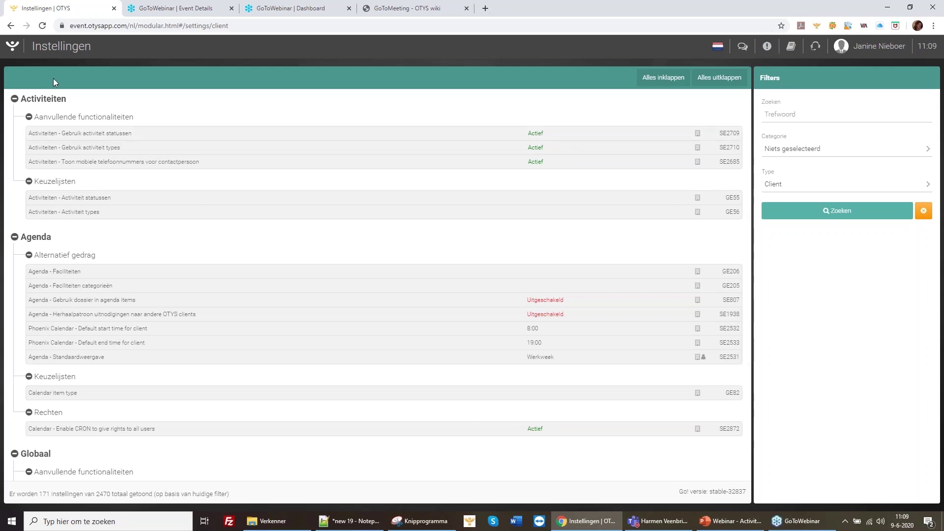
pyautogui.click(790, 155)
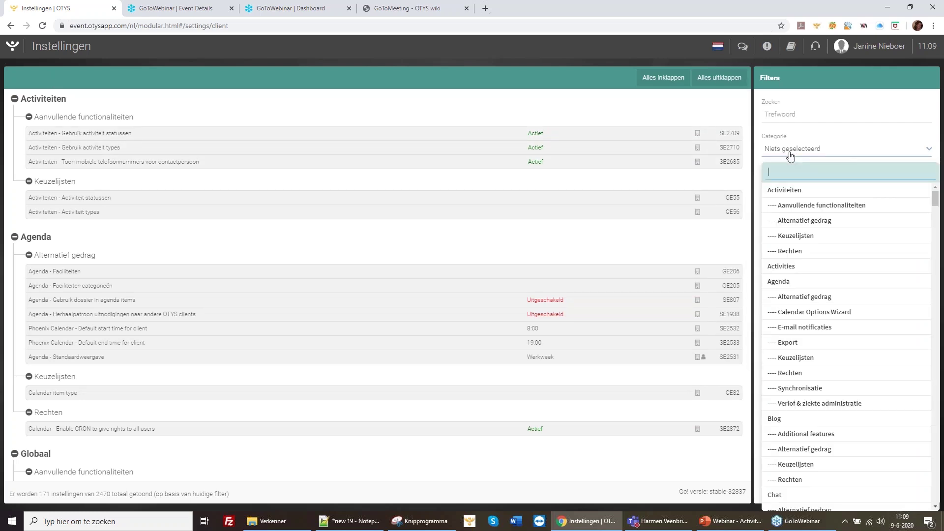
pyautogui.click(782, 194)
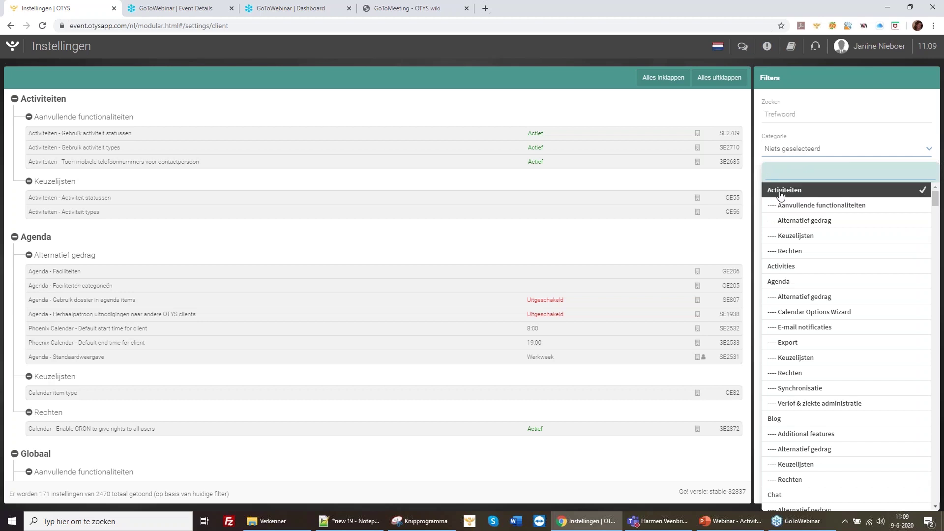
pyautogui.click(852, 104)
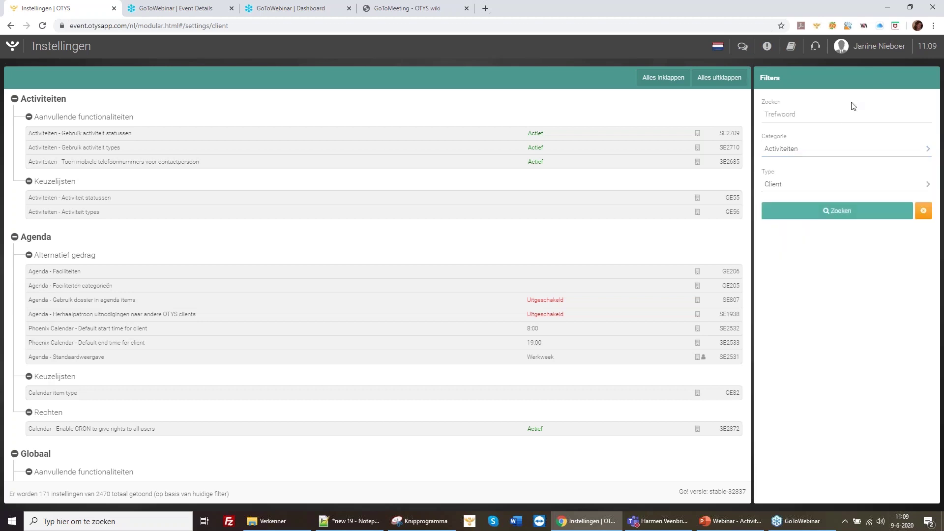
pyautogui.click(818, 218)
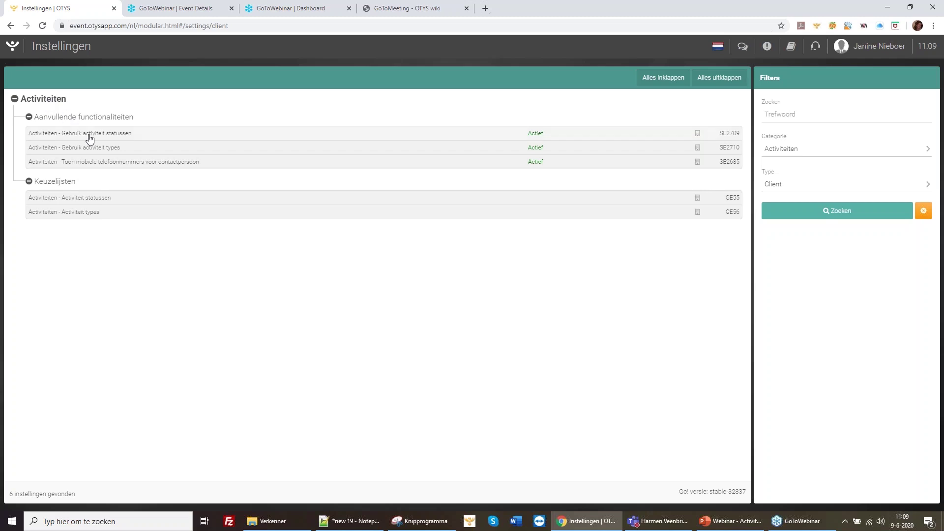
# Review the descriptions of the additional Activiteiten functions and the entries in the Activiteit statussen and Activiteit types lists.
pyautogui.moveTo(90, 138)
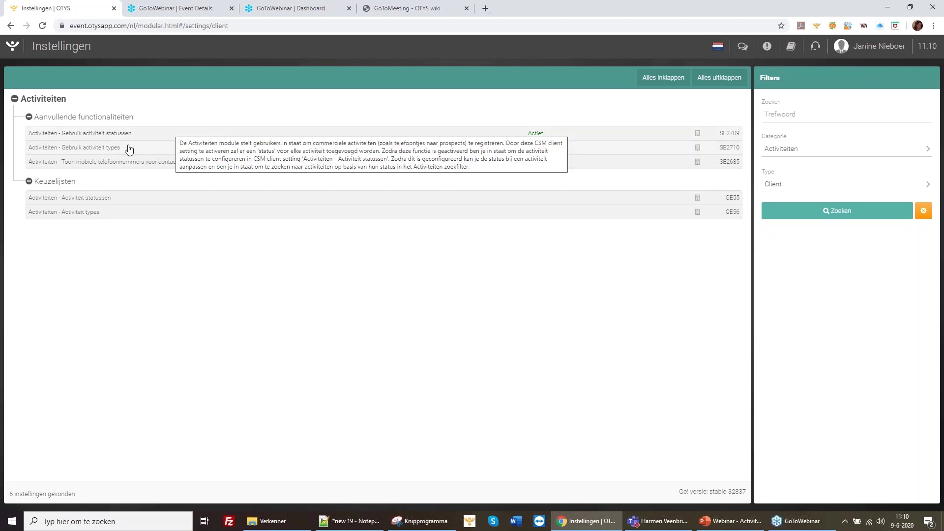
pyautogui.moveTo(125, 153)
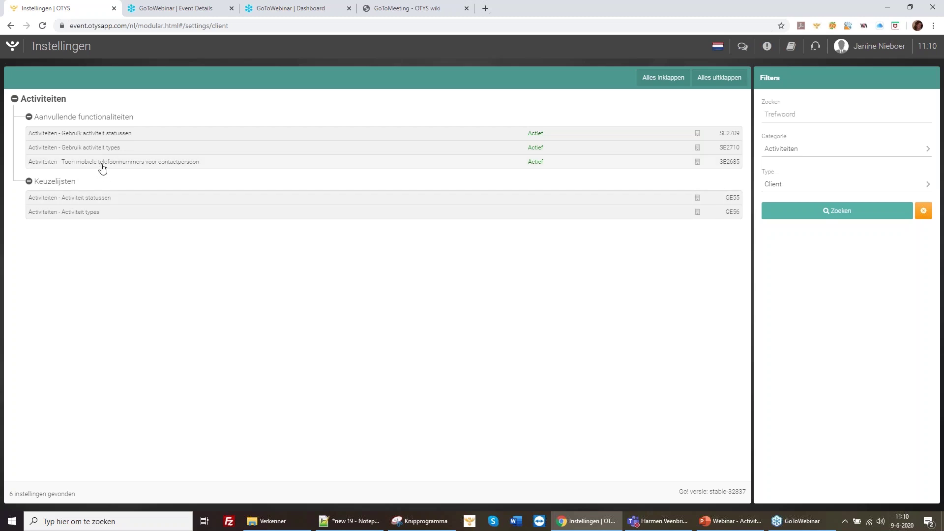
pyautogui.moveTo(105, 165)
pyautogui.click(96, 203)
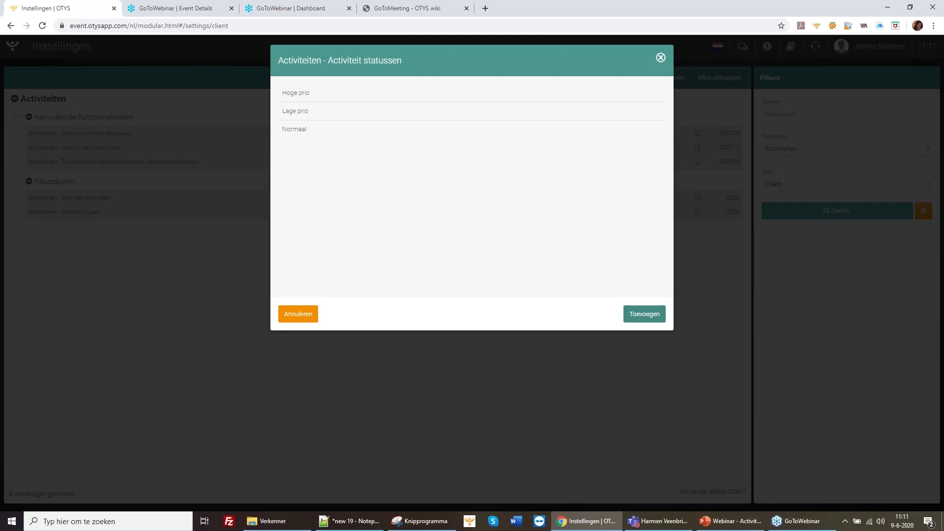
pyautogui.click(660, 59)
pyautogui.click(87, 218)
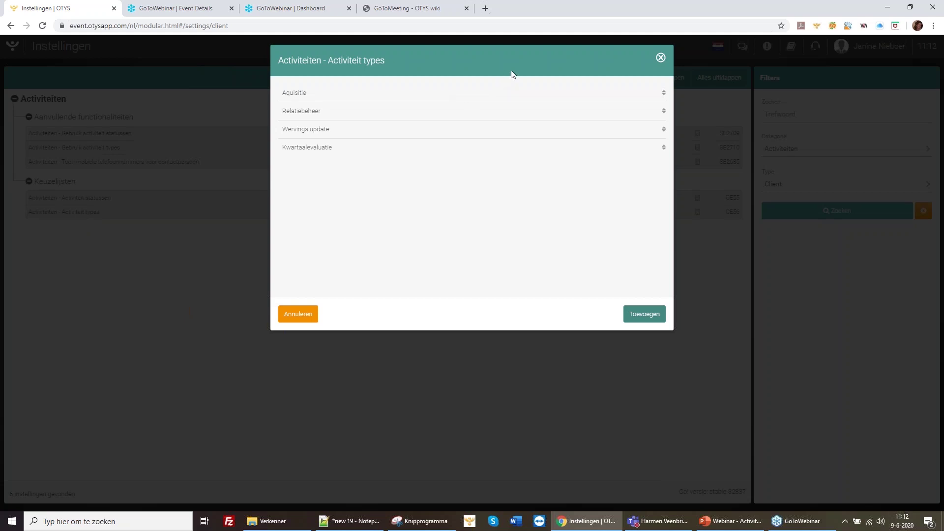
pyautogui.click(661, 58)
# Filter the Activiteiten settings by type Gebruiker instead of Client and read the descriptions of the user rights.
pyautogui.click(777, 185)
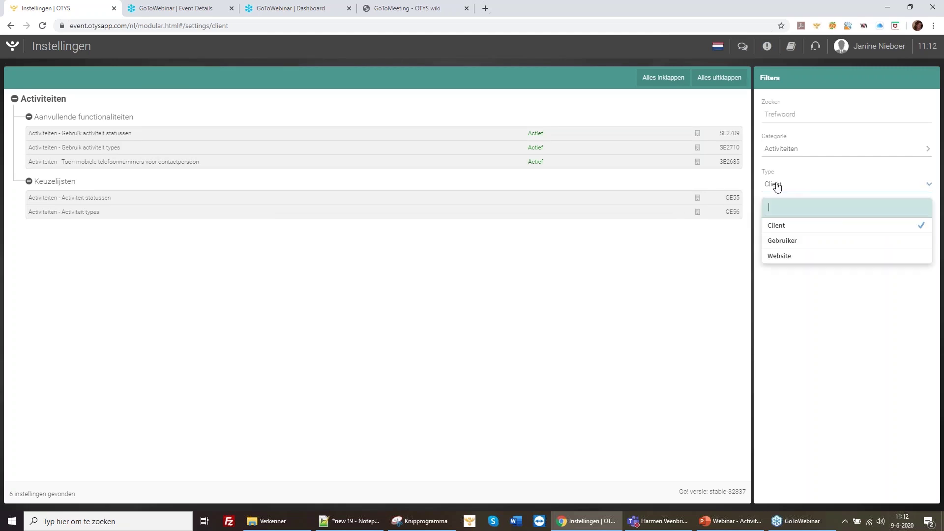
pyautogui.click(783, 241)
pyautogui.click(785, 226)
pyautogui.click(812, 288)
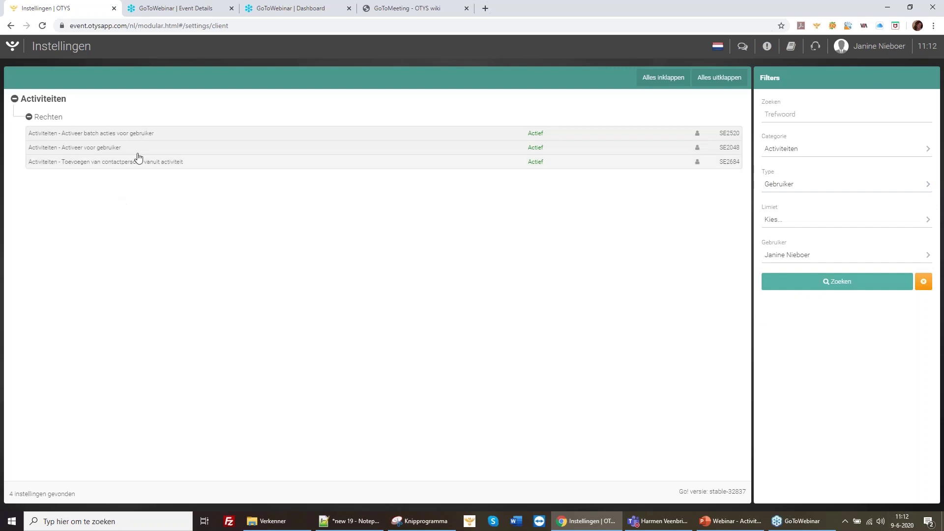
pyautogui.moveTo(168, 130)
pyautogui.moveTo(89, 158)
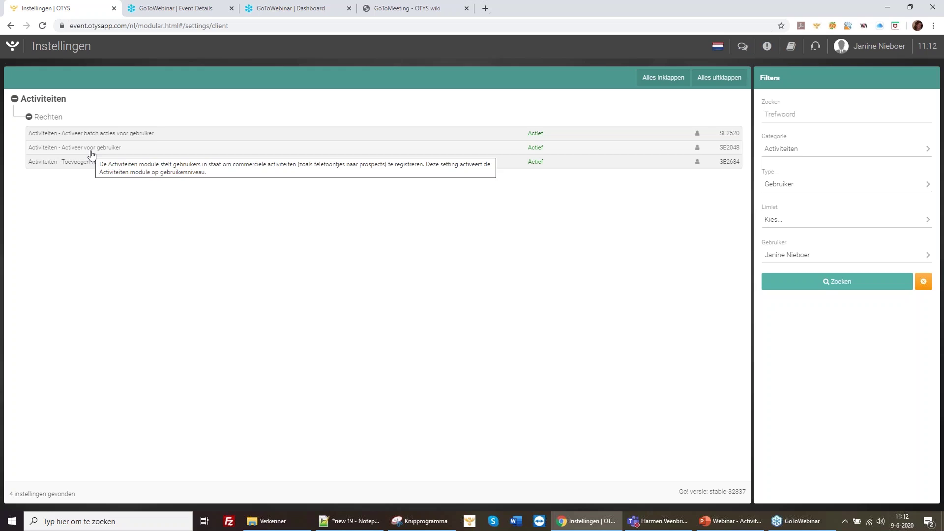
pyautogui.moveTo(82, 139)
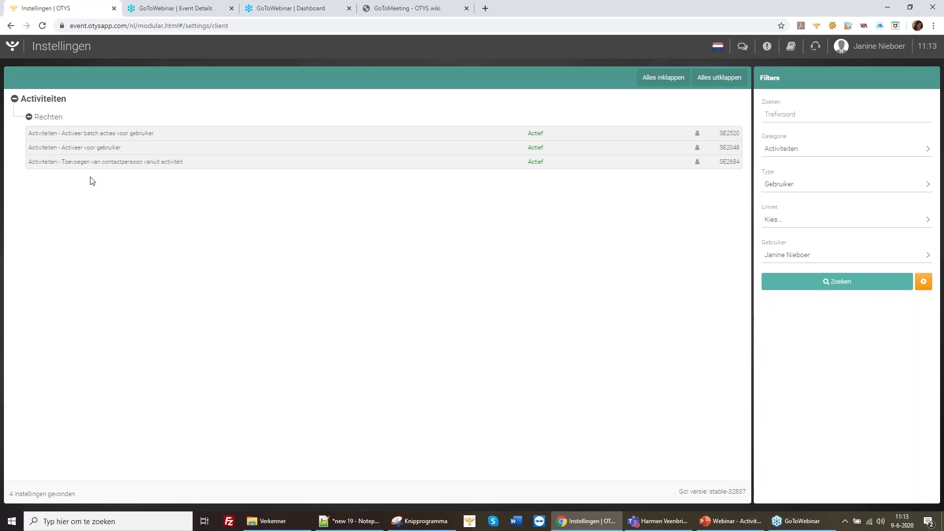
# Open the Activiteiten module and display the criteria that can be added to the activity search.
pyautogui.click(11, 47)
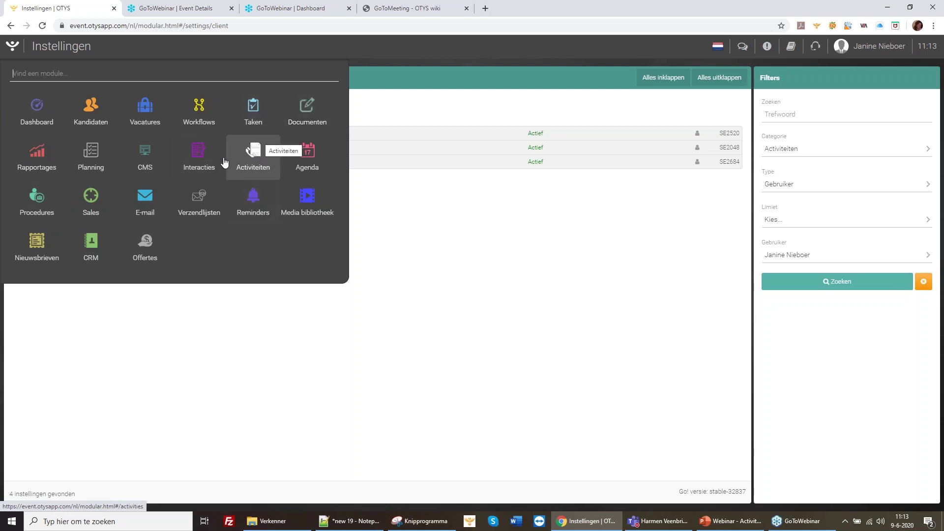
pyautogui.click(250, 151)
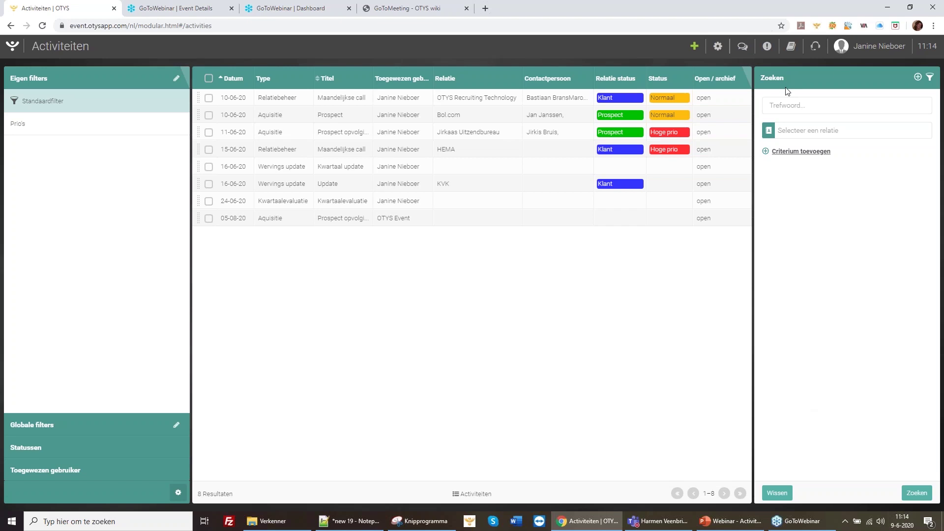
pyautogui.click(792, 152)
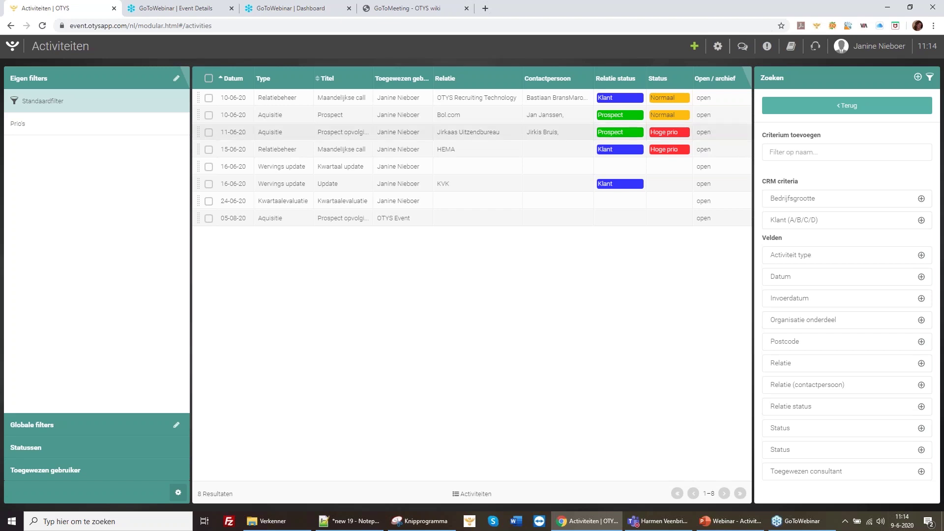
# Create a new activity and link it to the relation OTYS Recruiting Technology, found by searching for "otys".
pyautogui.click(695, 47)
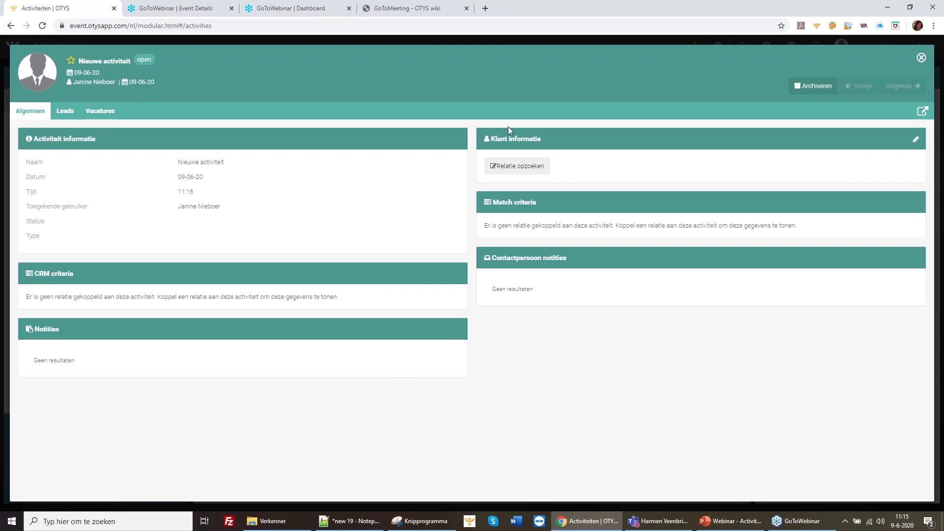
pyautogui.click(505, 168)
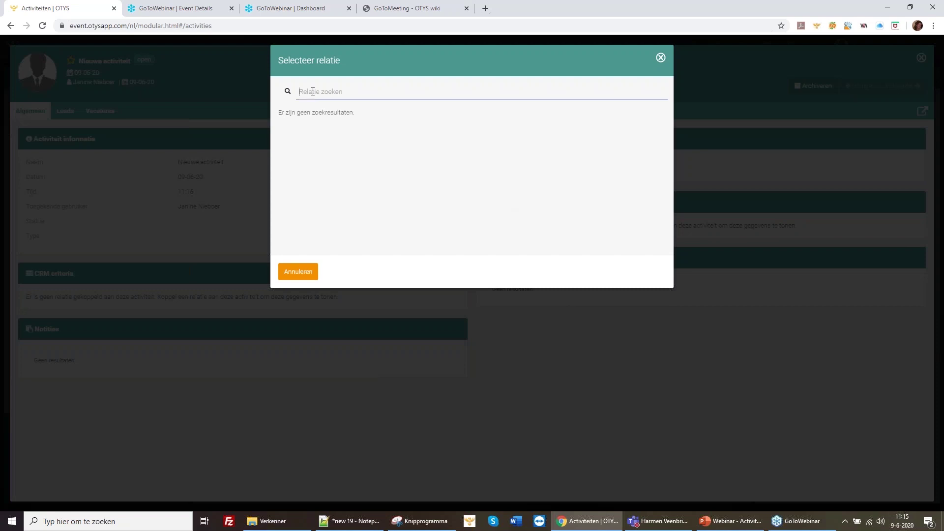
pyautogui.write('otys')
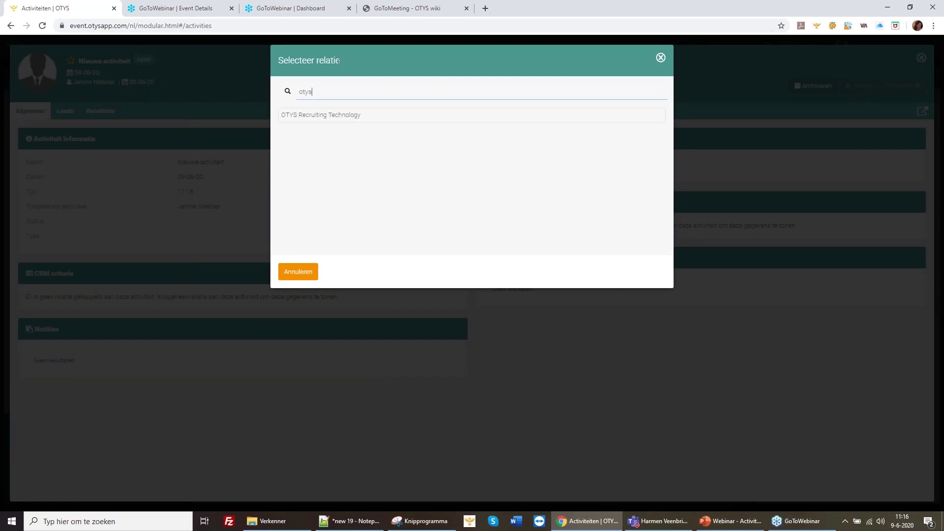
pyautogui.click(324, 120)
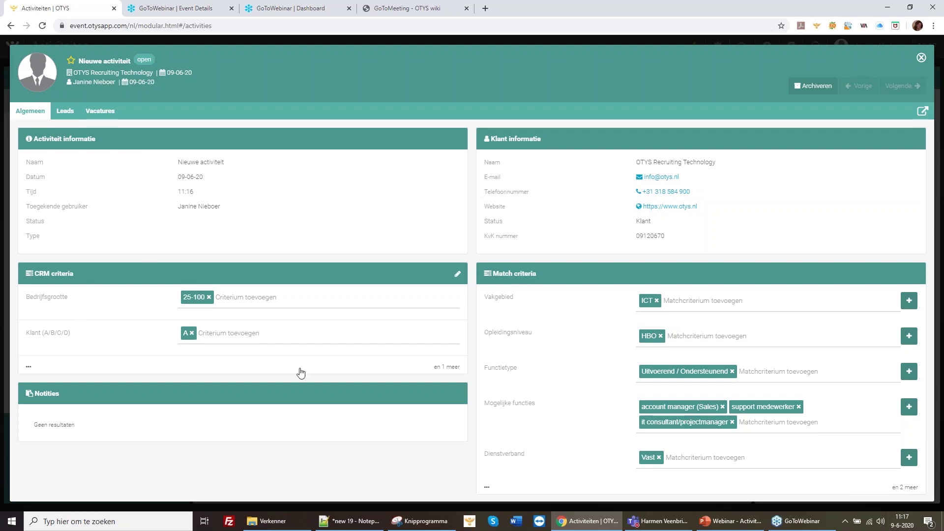
# View the Bedrijfsgrootte options in the CRM criteria and add the relation's second listed contact person to the Contactpersoon notities.
pyautogui.click(244, 297)
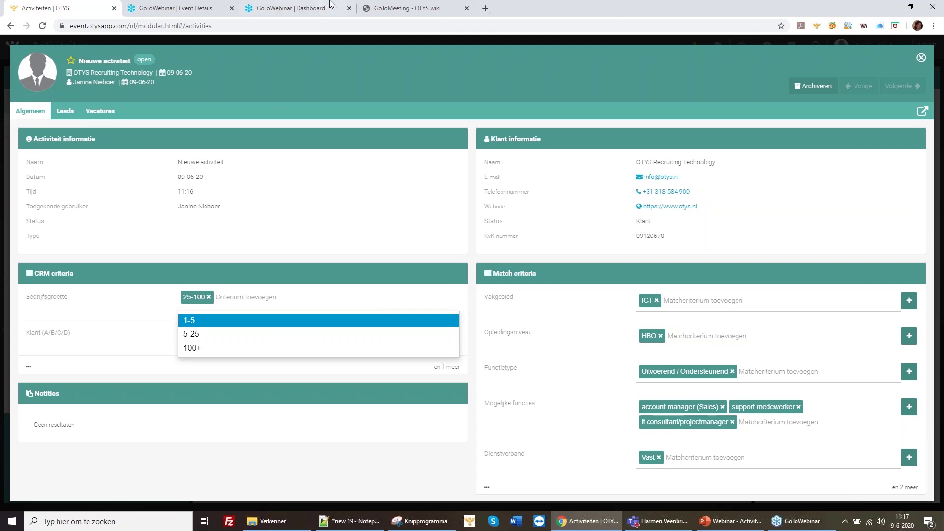
pyautogui.click(333, 62)
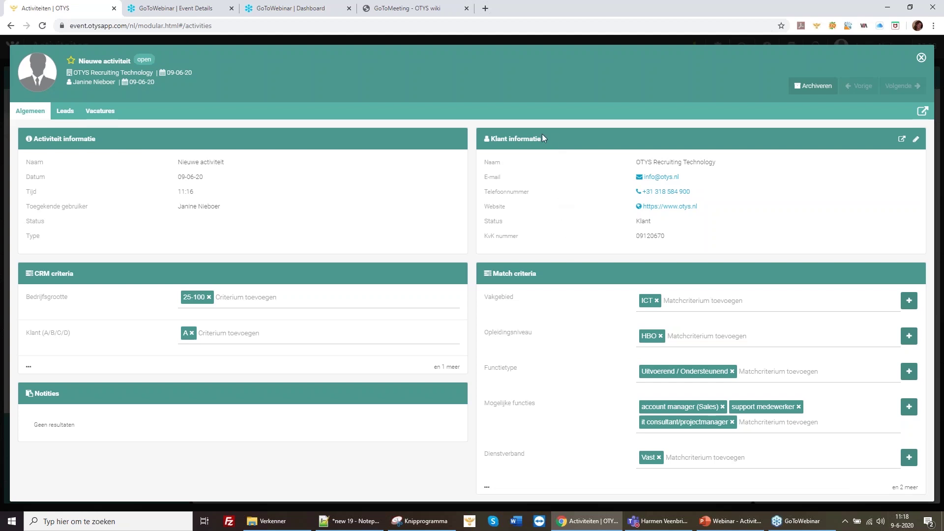
pyautogui.scroll(-2, 574, 418)
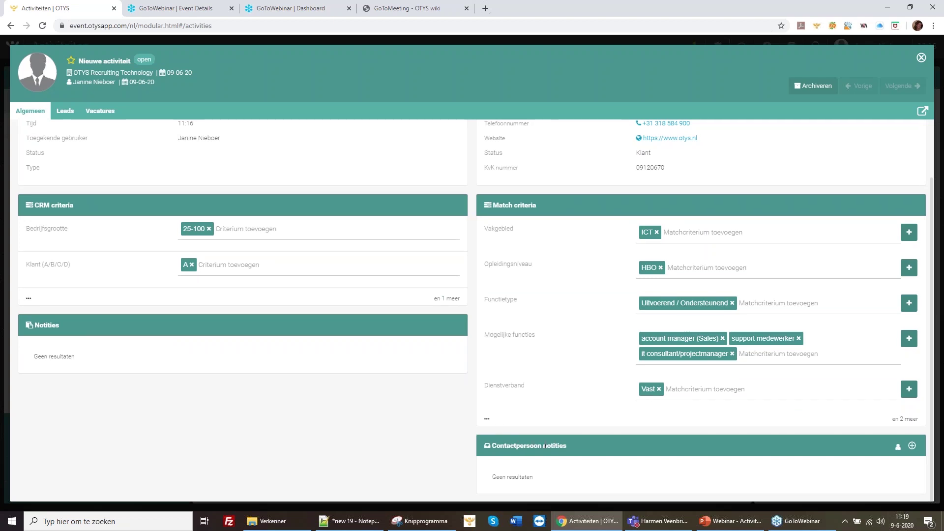
pyautogui.click(913, 448)
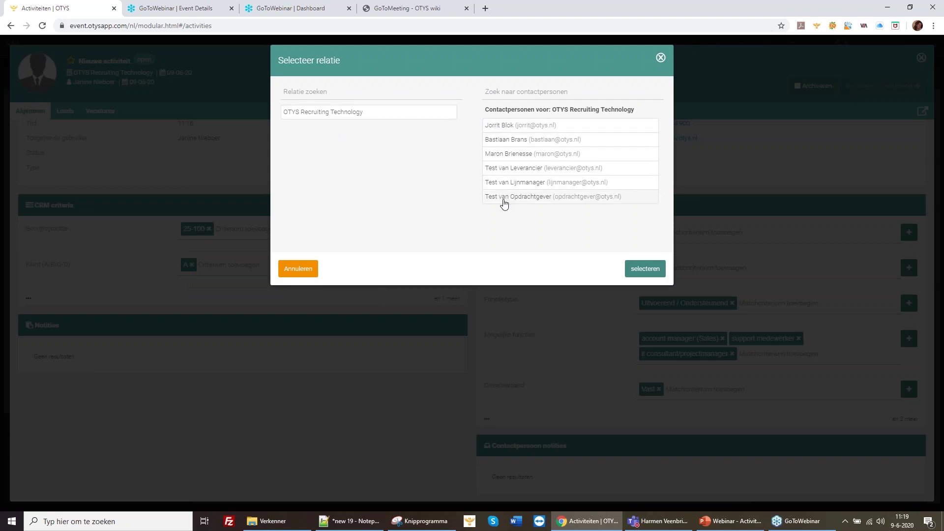
pyautogui.doubleClick(501, 140)
pyautogui.scroll(-1, 552, 326)
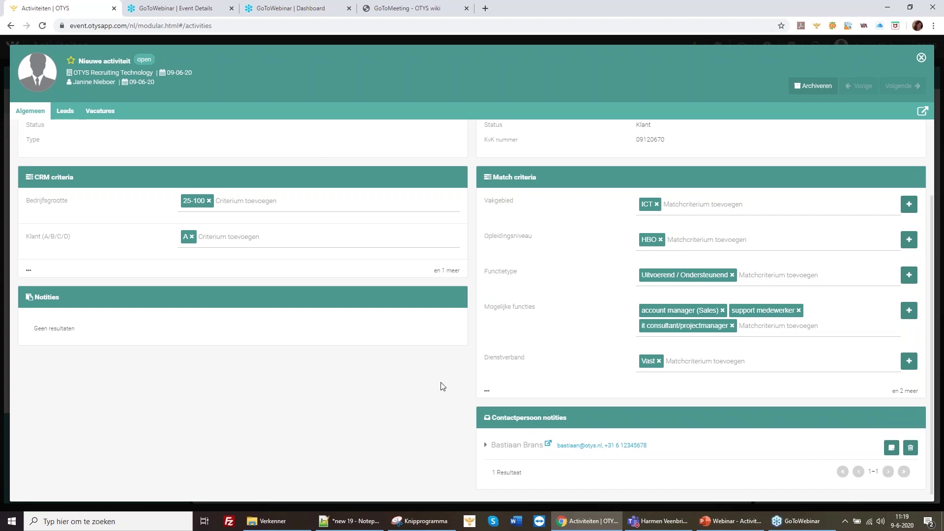
# Edit the activity information, naming the activity "Werving update" and setting its date to 09-07-20.
pyautogui.scroll(2, 362, 359)
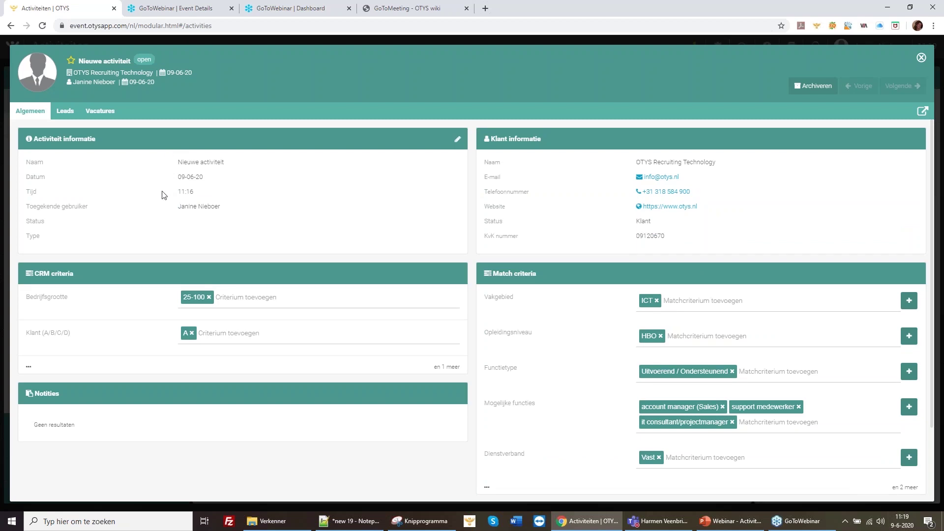
pyautogui.click(458, 141)
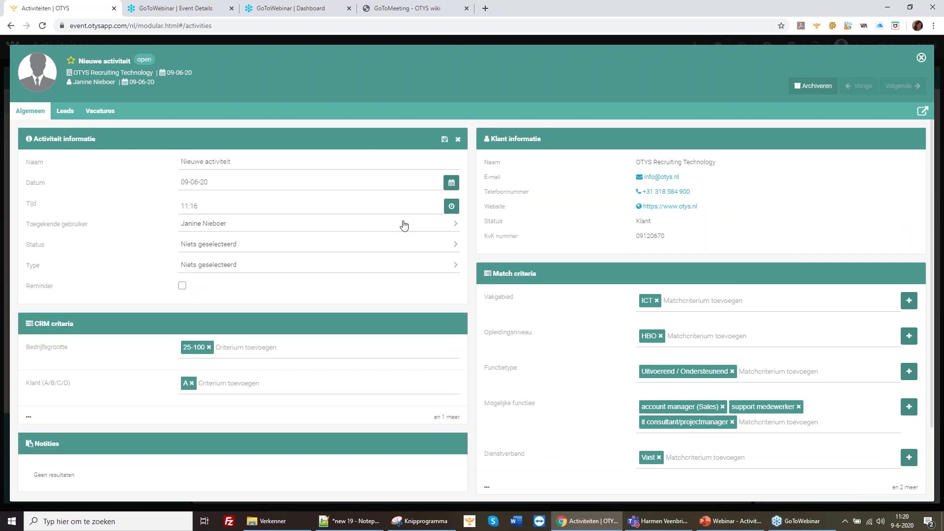
pyautogui.moveTo(238, 162); pyautogui.dragTo(95, 160)
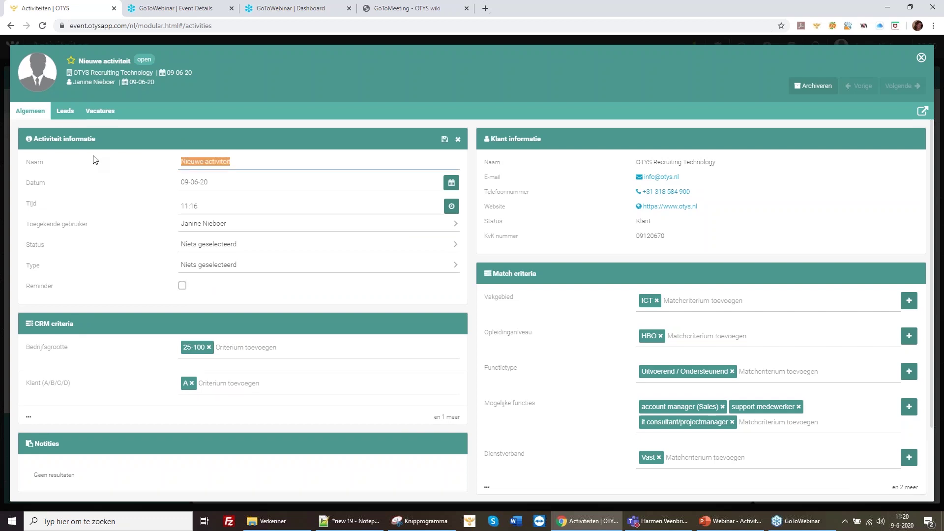
pyautogui.write('Werving ')
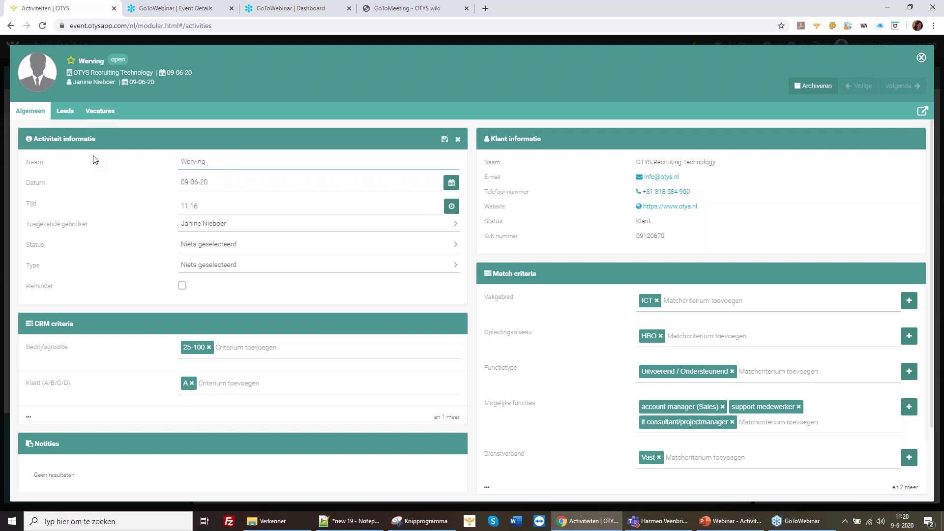
pyautogui.write('update')
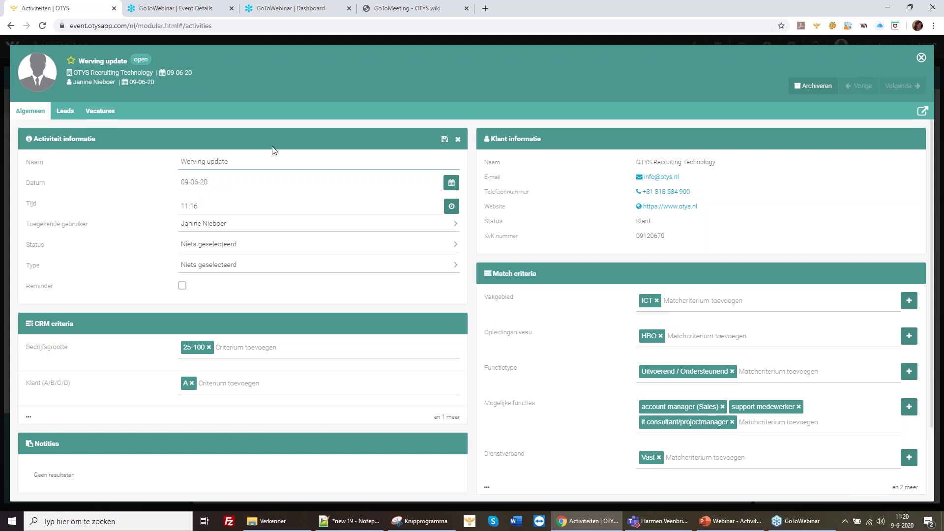
pyautogui.click(213, 185)
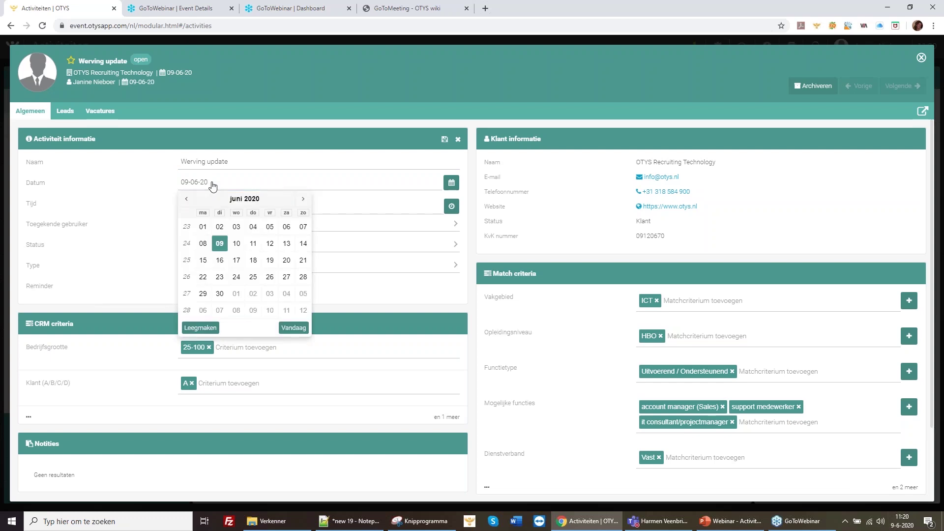
pyautogui.click(302, 199)
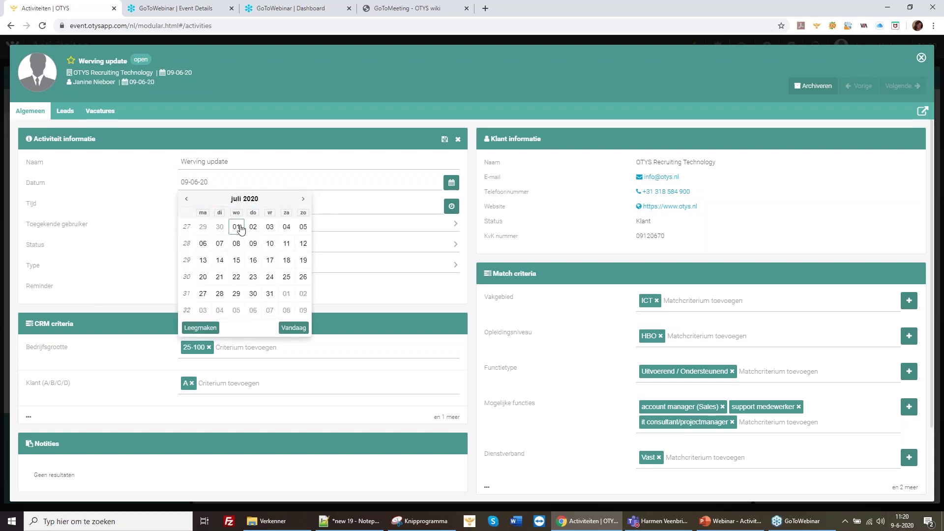
pyautogui.click(252, 243)
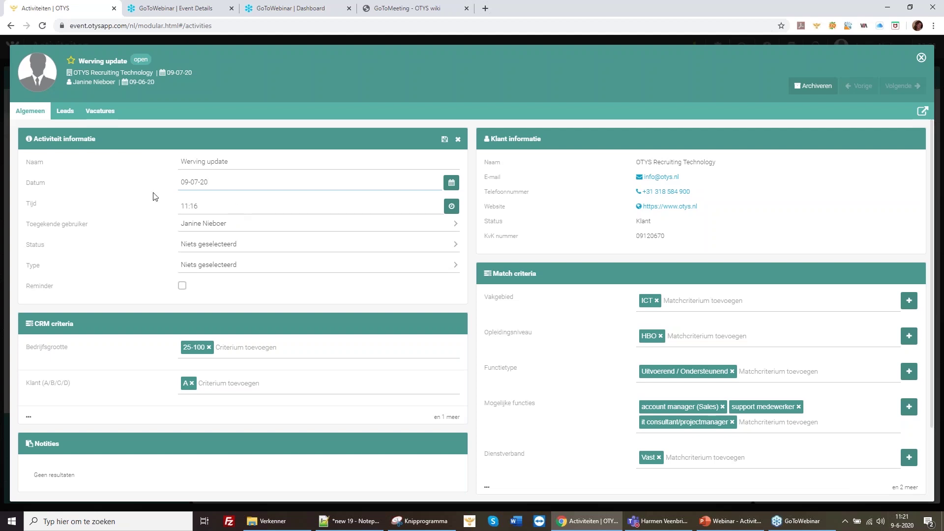
# Set the activity's status to Normaal and its type to Wervings update, and save the activity information.
pyautogui.click(191, 230)
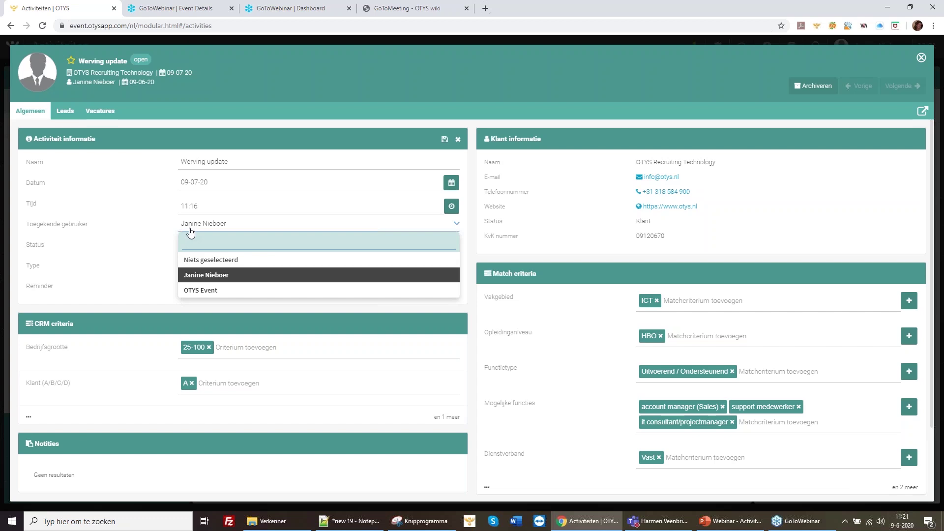
pyautogui.click(144, 228)
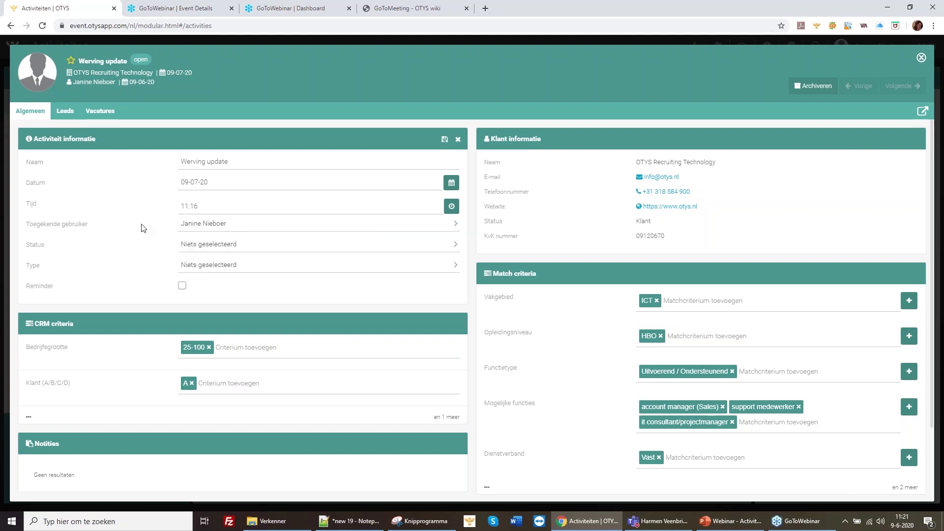
pyautogui.click(206, 246)
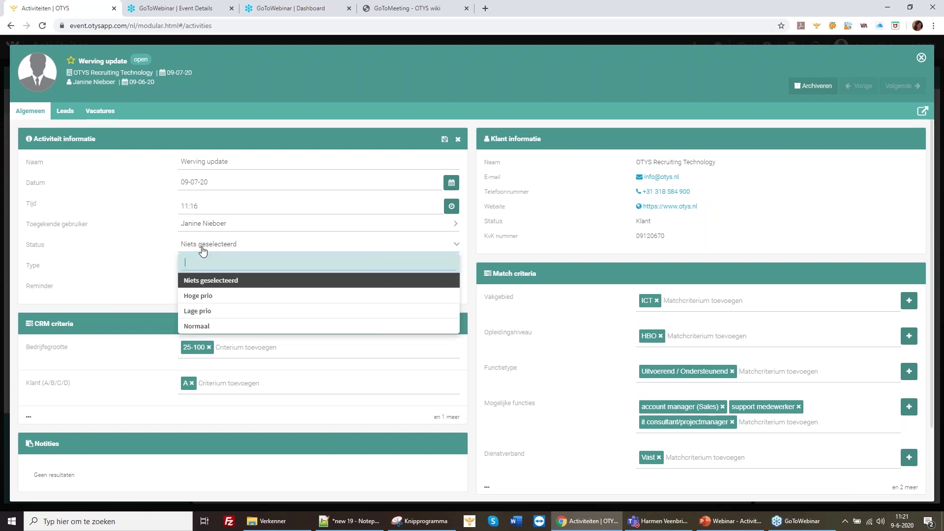
pyautogui.click(199, 327)
pyautogui.click(229, 265)
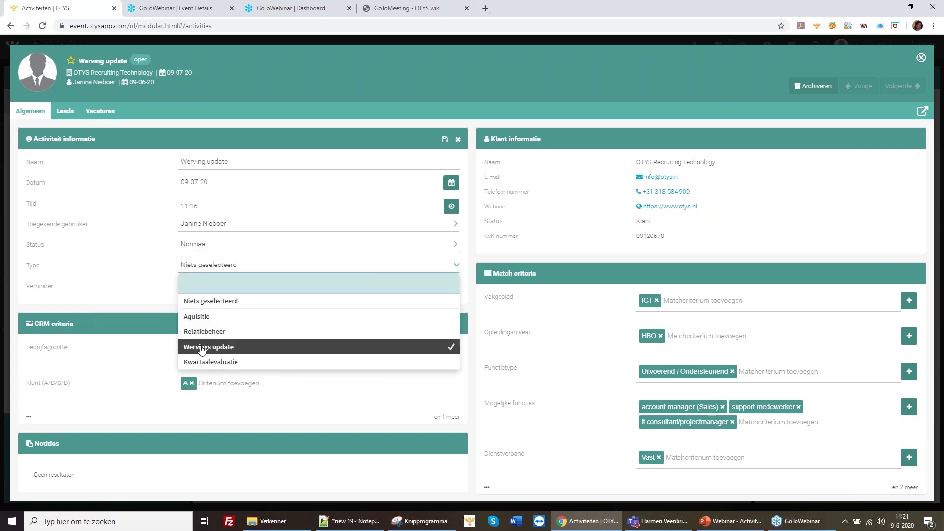
pyautogui.click(202, 347)
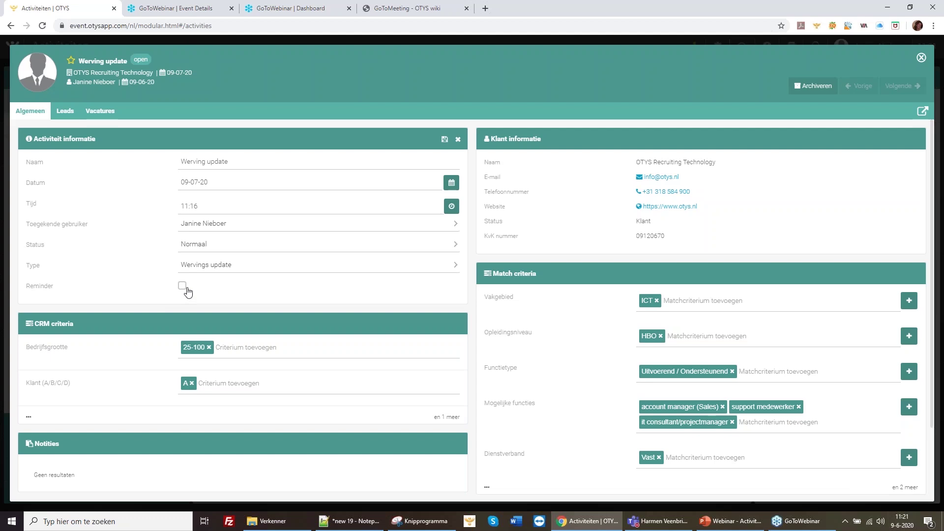
pyautogui.click(445, 139)
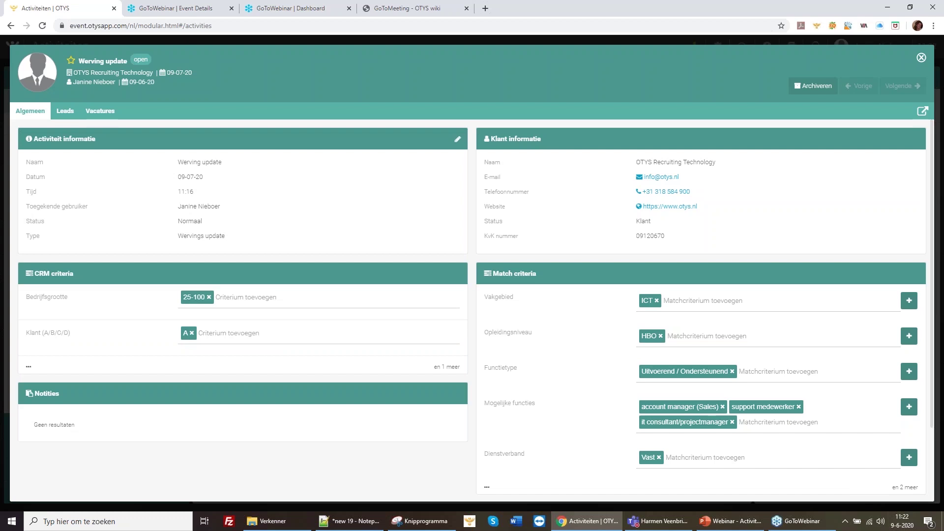
# Add and save the activity note "De klant vind het prettig om maandelijks ons wervings activiteiten door te nemen".
pyautogui.moveTo(285, 417)
pyautogui.click(456, 394)
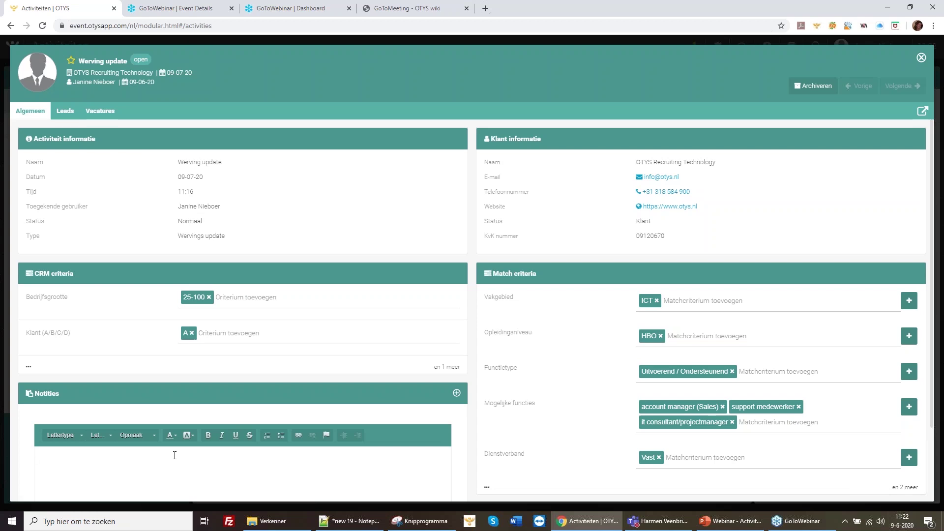
pyautogui.write('De klant vind het prettig om maandel')
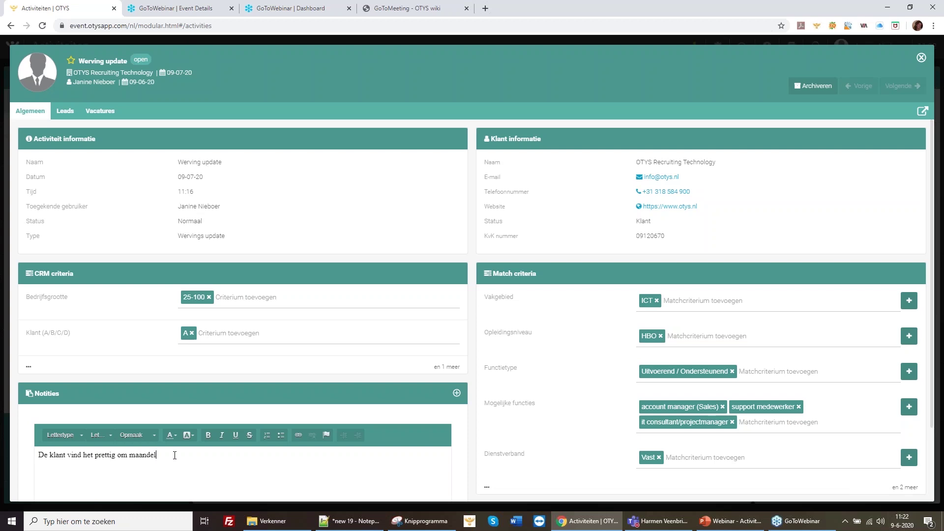
pyautogui.write('ijks ons wervings activiteiten door te nemen')
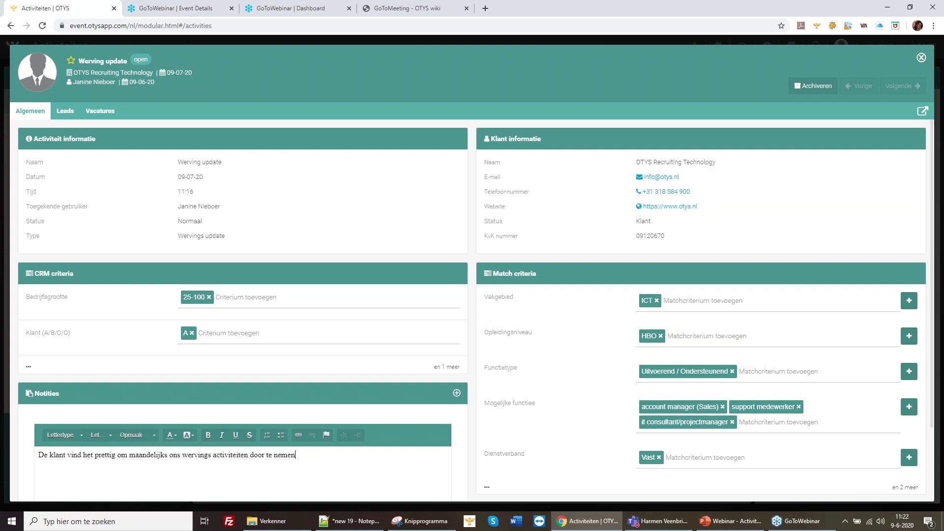
pyautogui.scroll(-3, 368, 453)
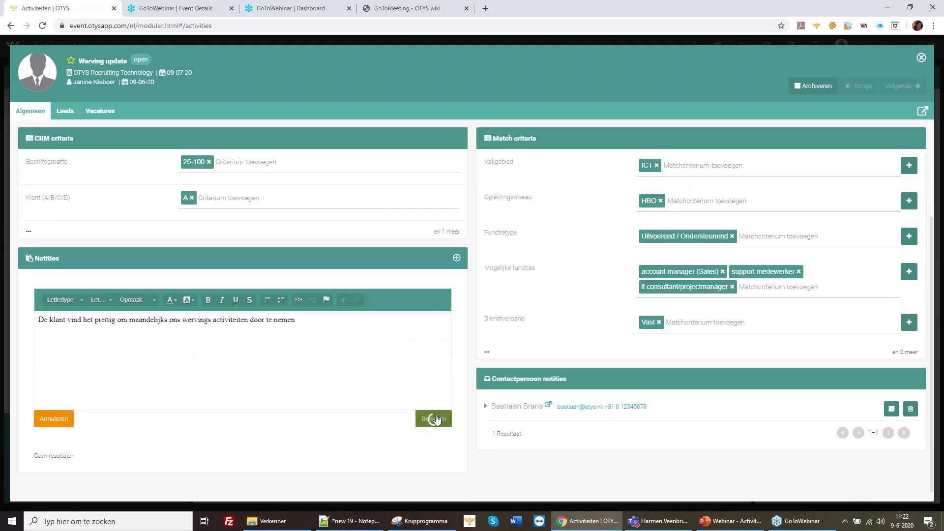
pyautogui.click(433, 418)
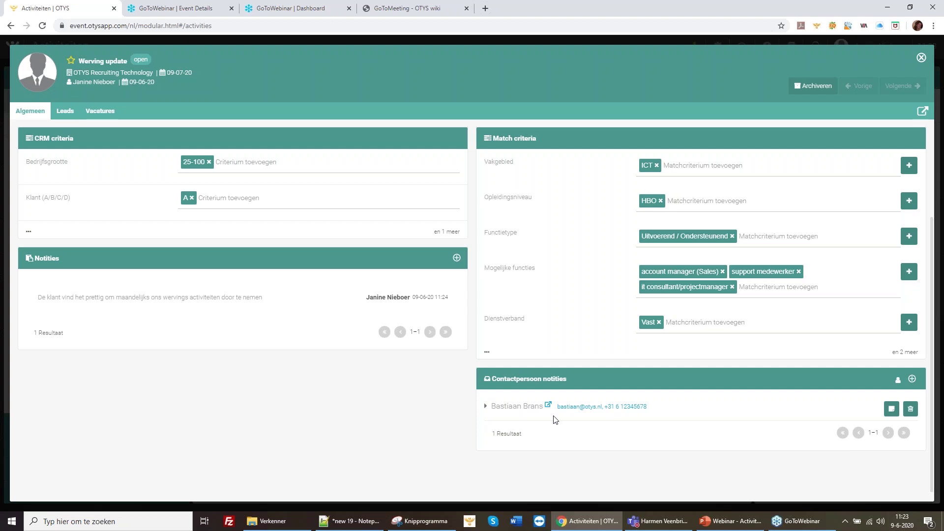
# Save the note "VM" for the contact person in the Contactpersoon notities and display it.
pyautogui.click(892, 411)
pyautogui.write('VM')
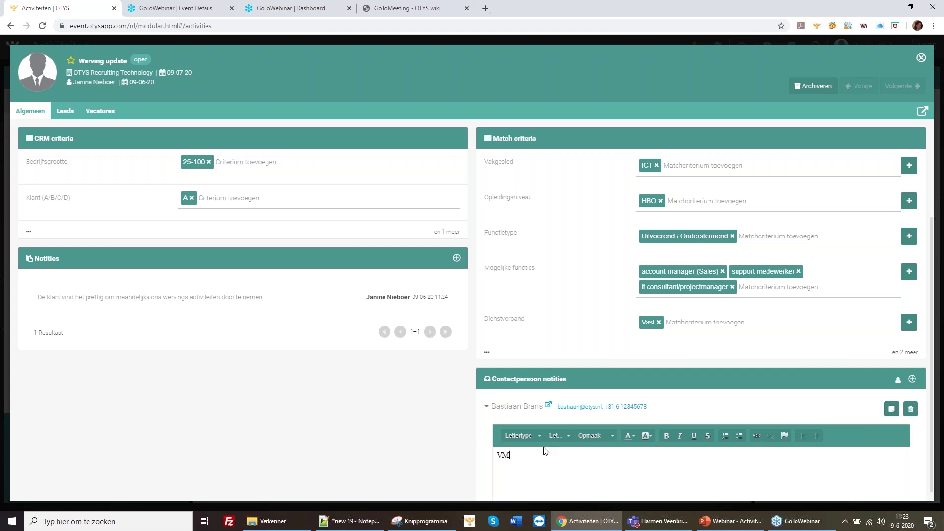
pyautogui.scroll(-4, 407, 430)
pyautogui.click(892, 360)
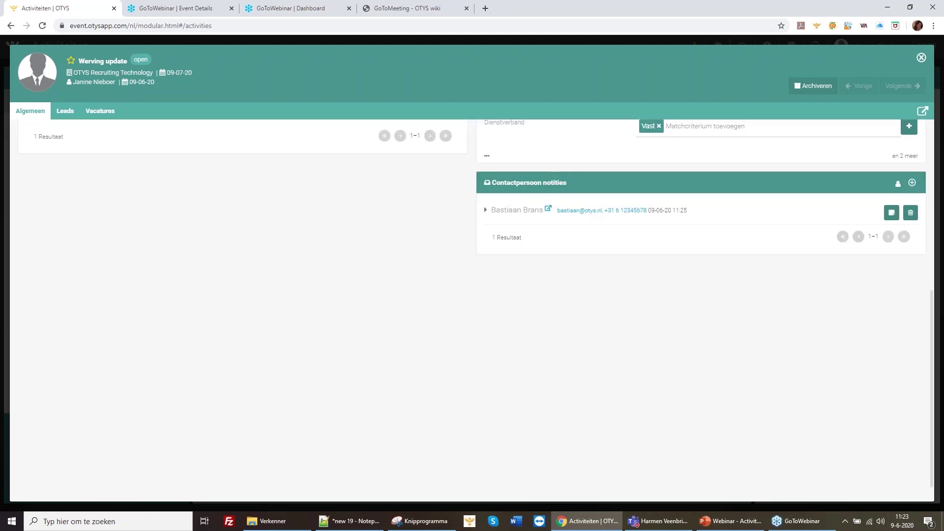
pyautogui.click(486, 211)
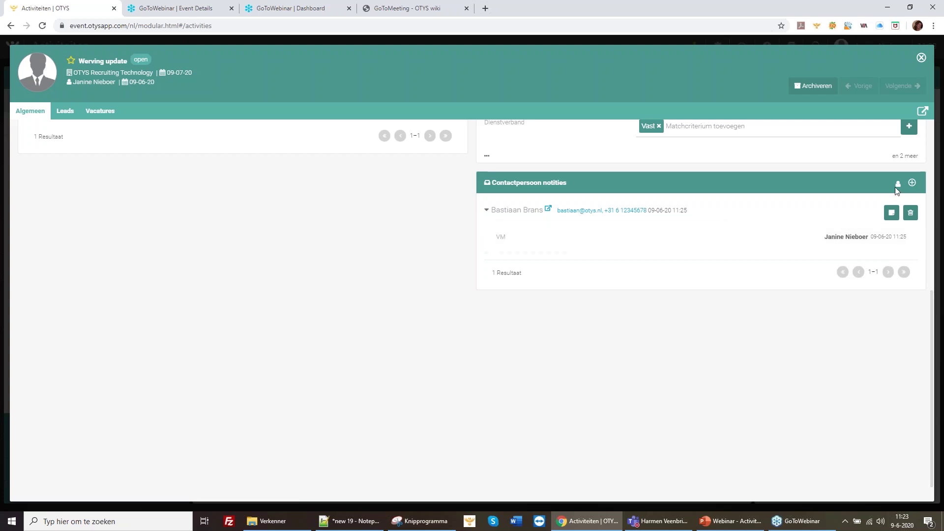
# Save a second note for the same contact person, "Is nog op vakantie over twee weken bellen", and check it in the contact's notes.
pyautogui.click(892, 217)
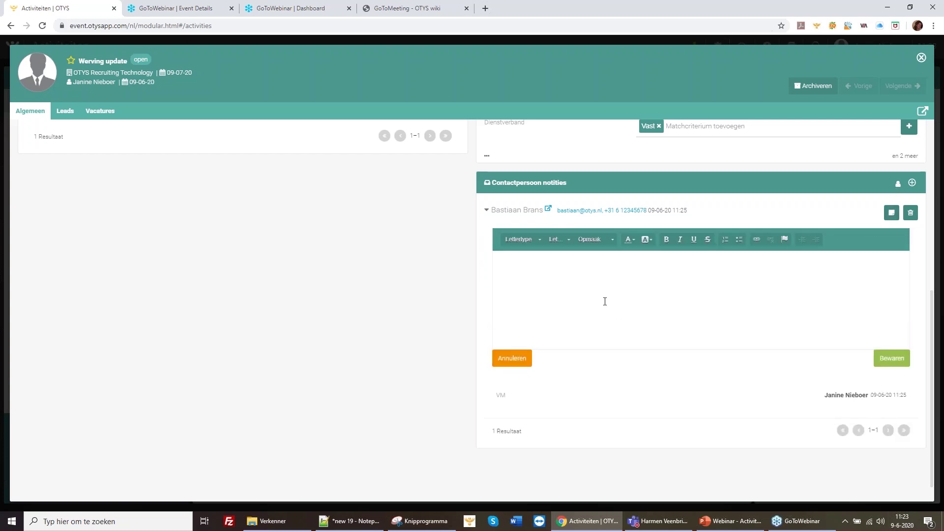
pyautogui.write('Is nog op')
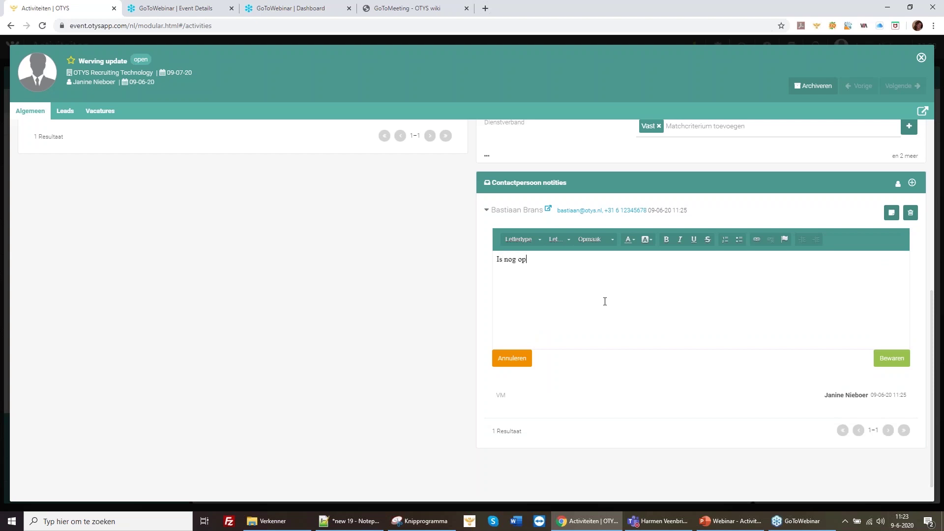
pyautogui.write(' vakantie over twee weken bellen')
pyautogui.click(892, 358)
pyautogui.click(485, 210)
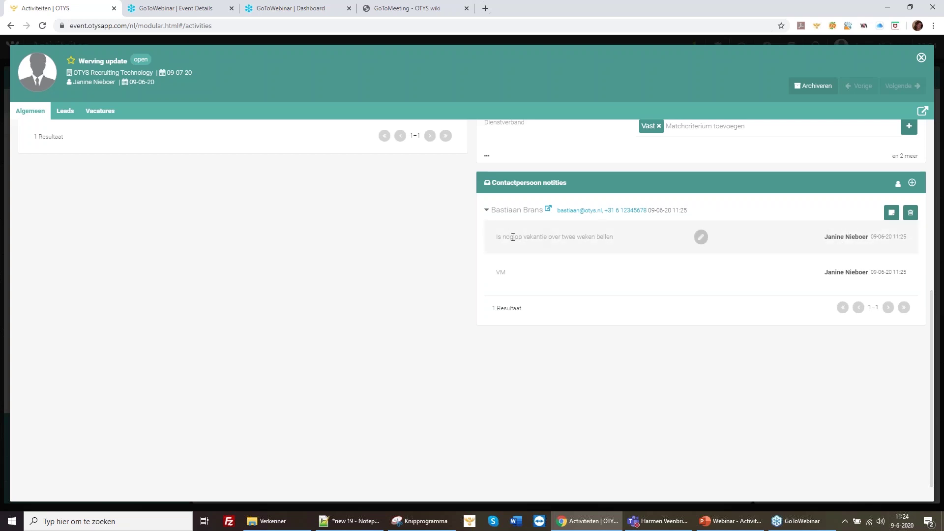
pyautogui.click(486, 210)
# Add the relation's third listed contact person with the note "Gesproken", and expand the notes of both contact persons.
pyautogui.moveTo(689, 190)
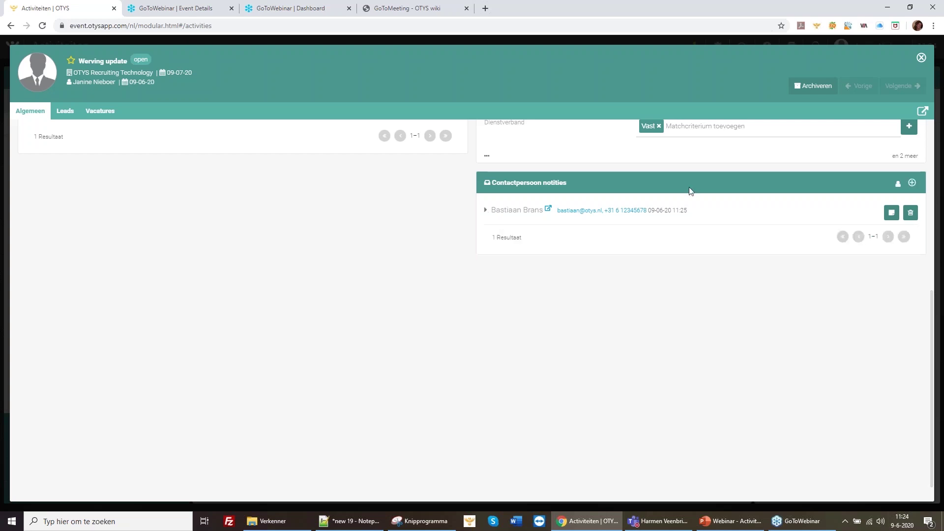
pyautogui.click(913, 184)
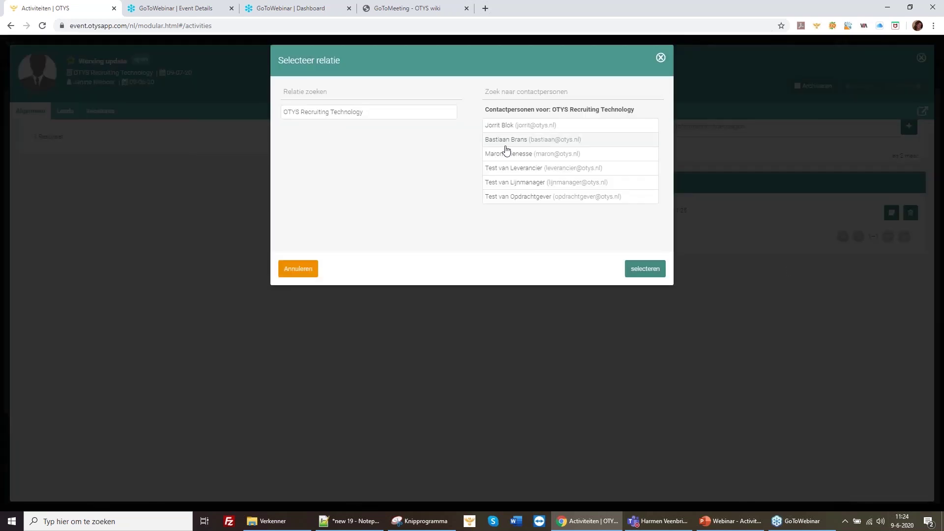
pyautogui.click(506, 154)
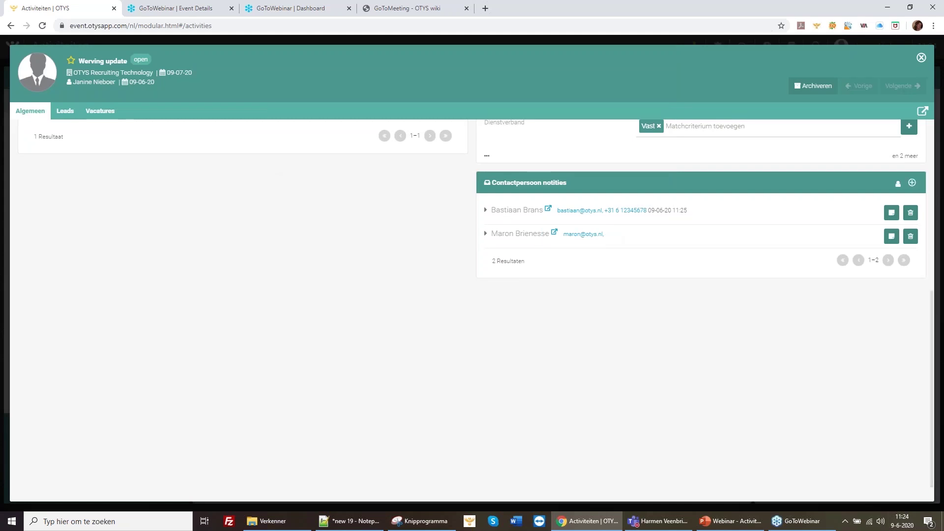
pyautogui.click(892, 237)
pyautogui.write('Gesproken')
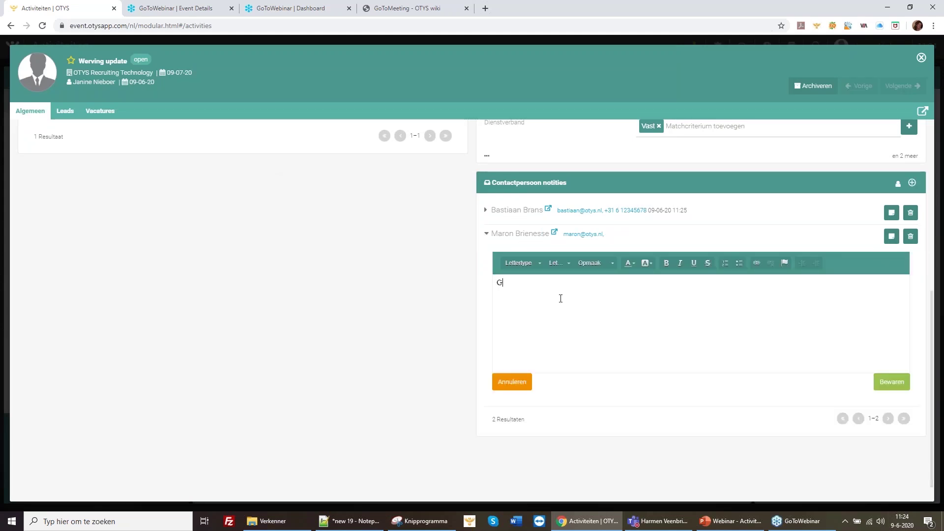
pyautogui.click(891, 383)
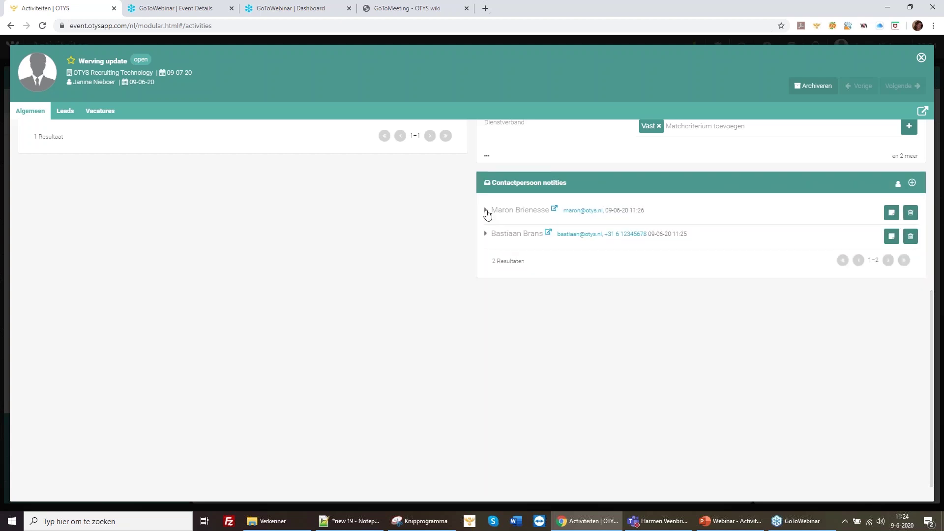
pyautogui.click(485, 213)
pyautogui.click(486, 270)
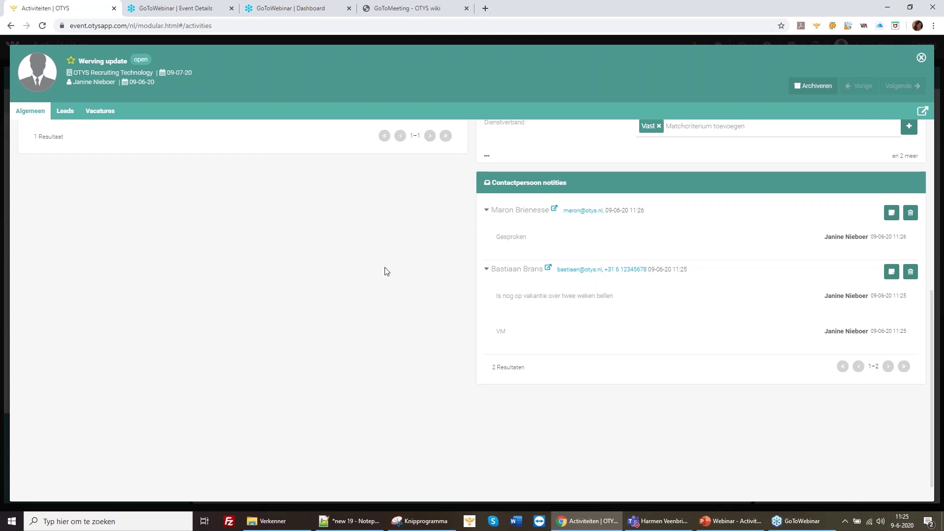
# View the linked relation's full record from the Klant informatie and return to the Werving update activity through its activities list.
pyautogui.scroll(7, 387, 272)
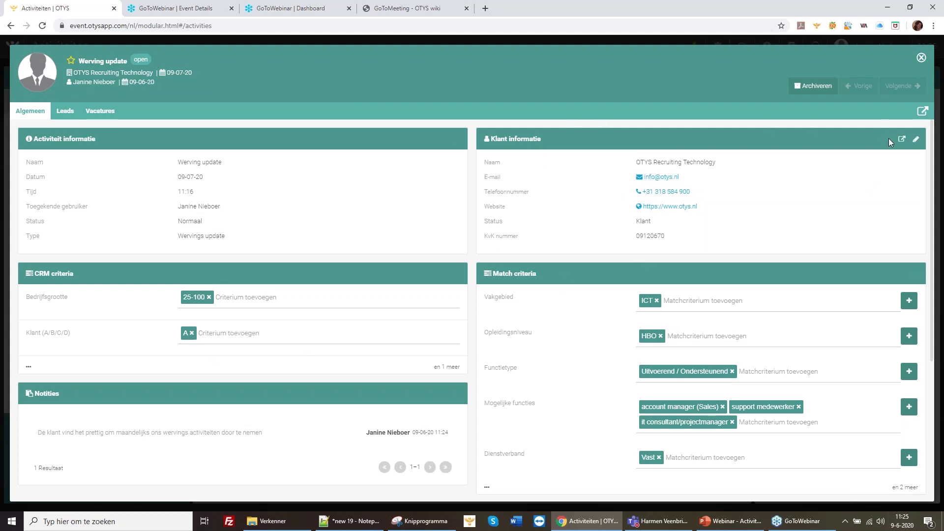
pyautogui.click(916, 139)
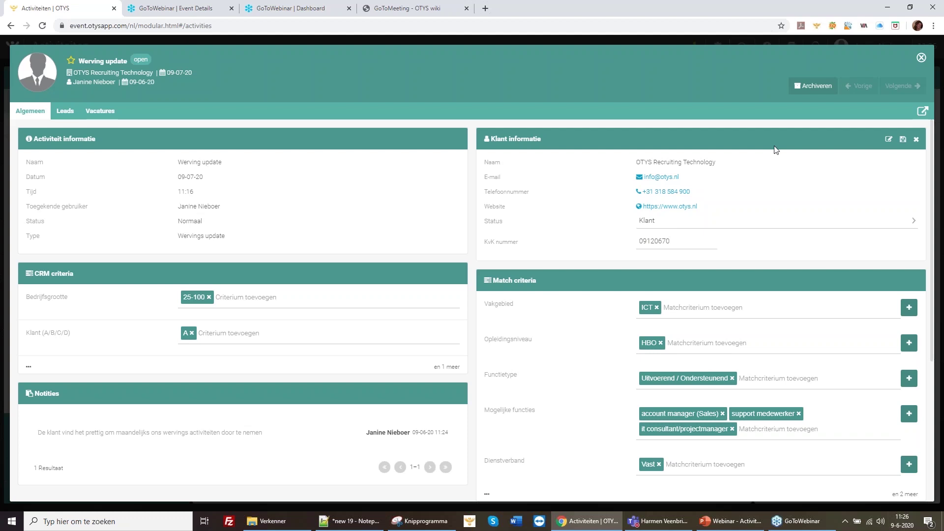
pyautogui.click(917, 141)
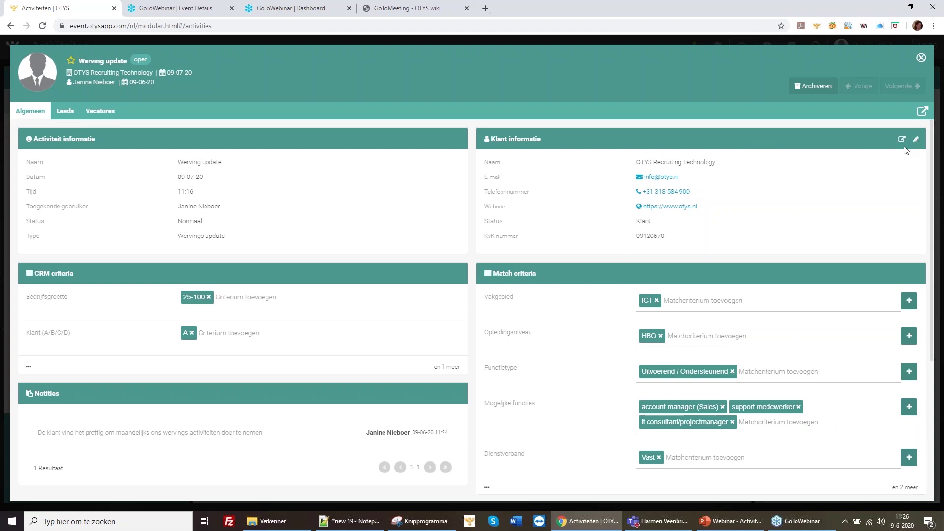
pyautogui.click(902, 141)
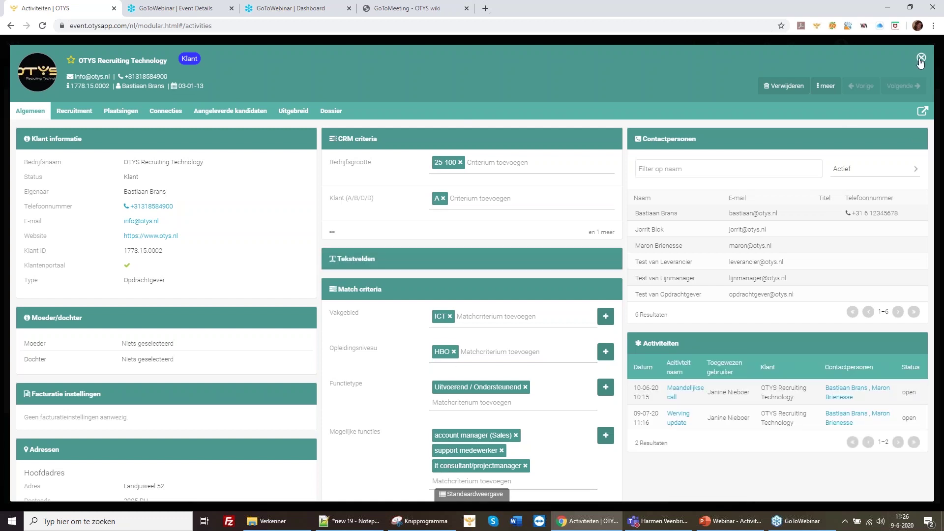
pyautogui.click(678, 418)
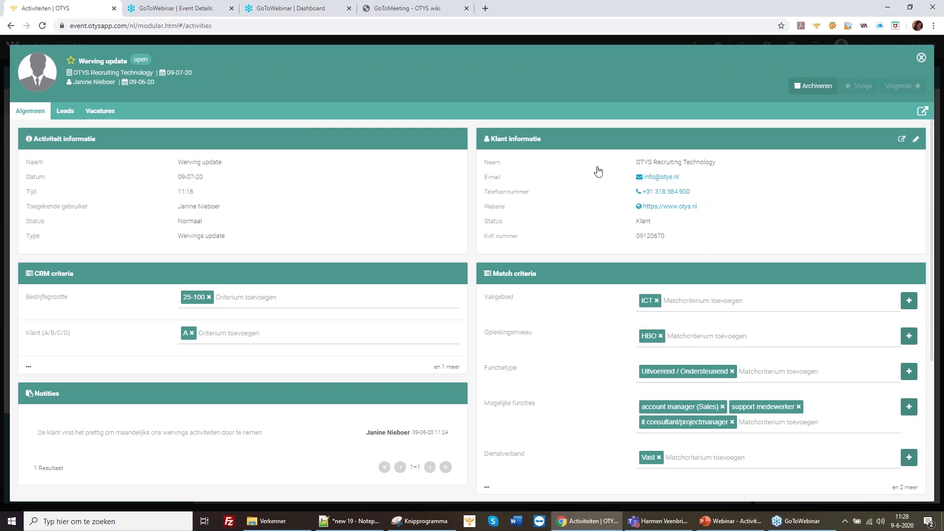
# Review the activity's contact person notes and compare its general details with the linked Leads.
pyautogui.scroll(-5, 557, 433)
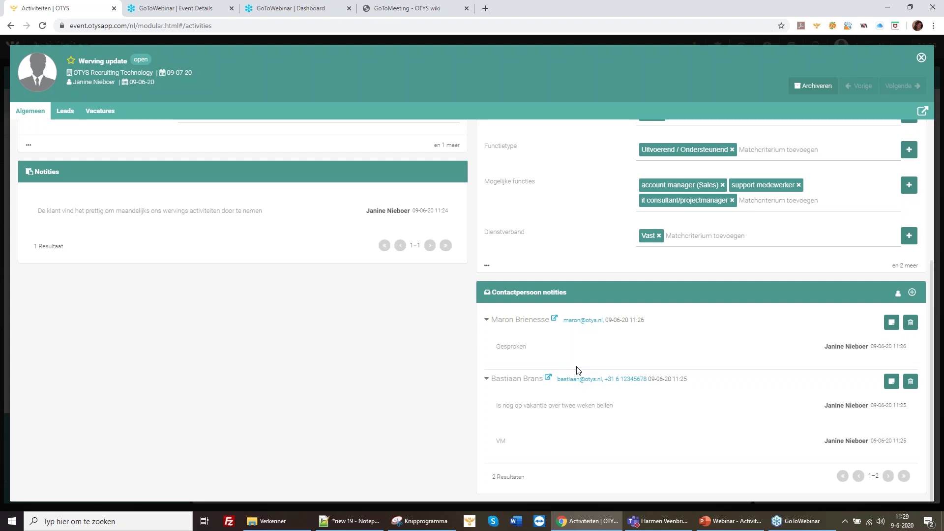
pyautogui.scroll(5, 579, 370)
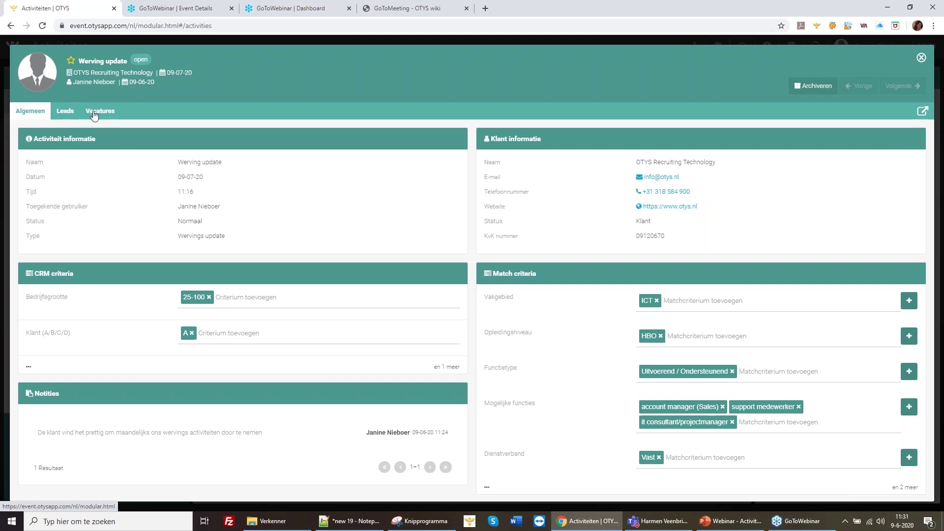
pyautogui.click(64, 113)
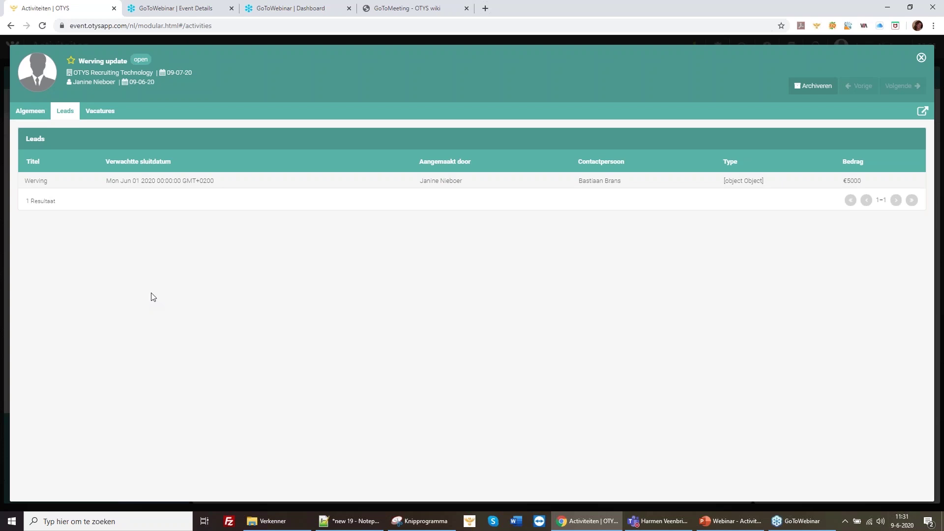
pyautogui.click(30, 111)
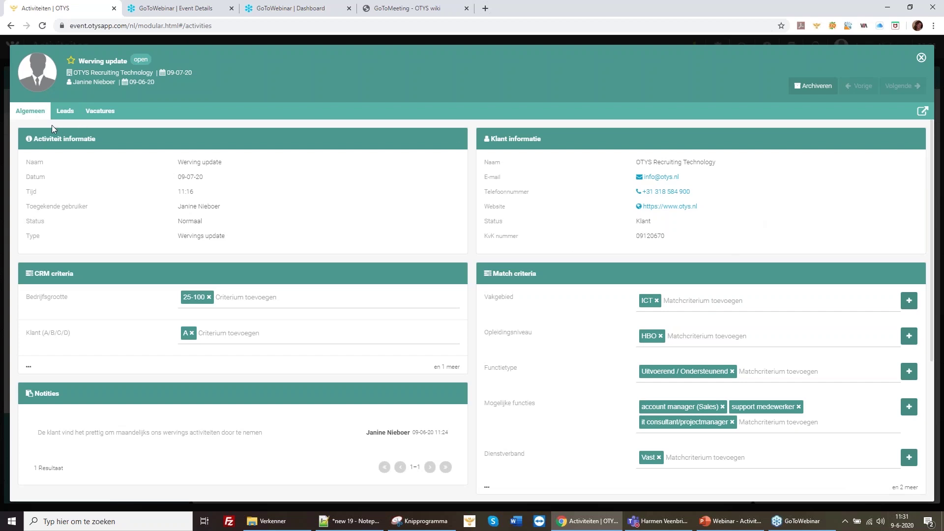
pyautogui.click(65, 111)
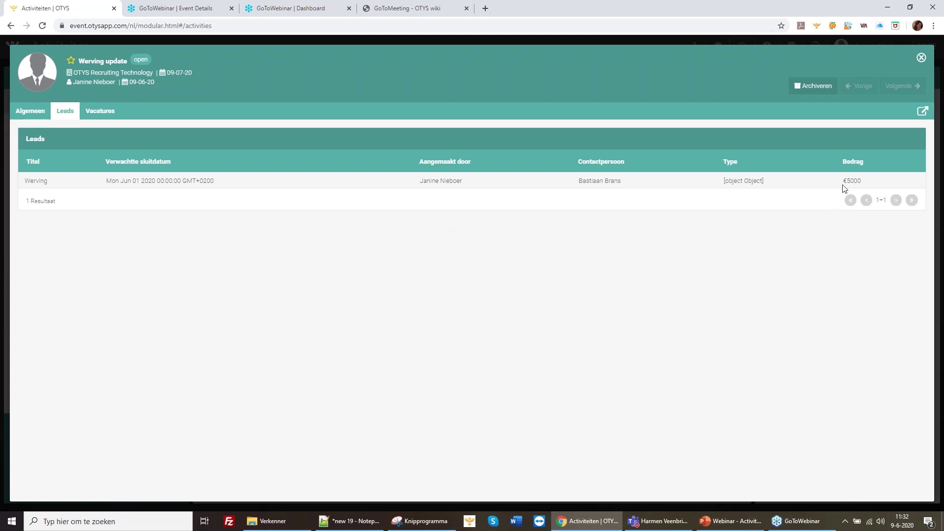
pyautogui.click(32, 113)
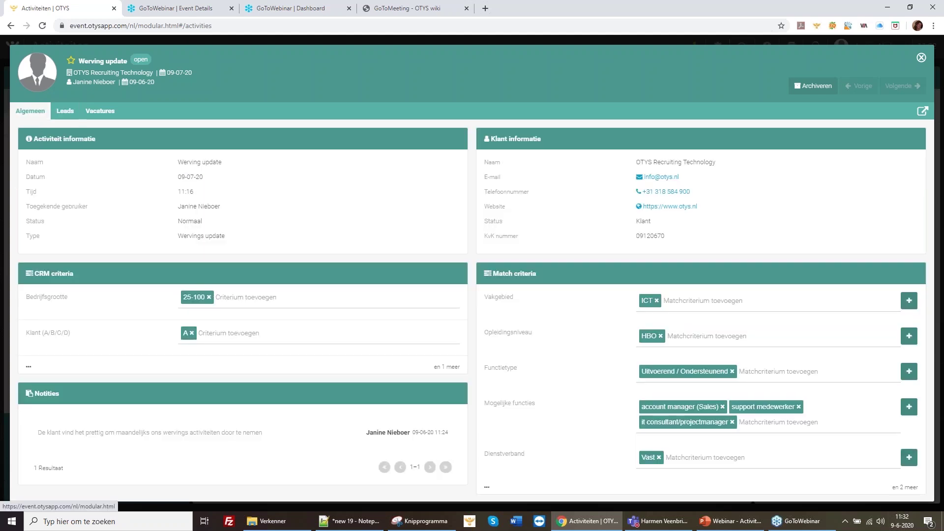
pyautogui.click(63, 117)
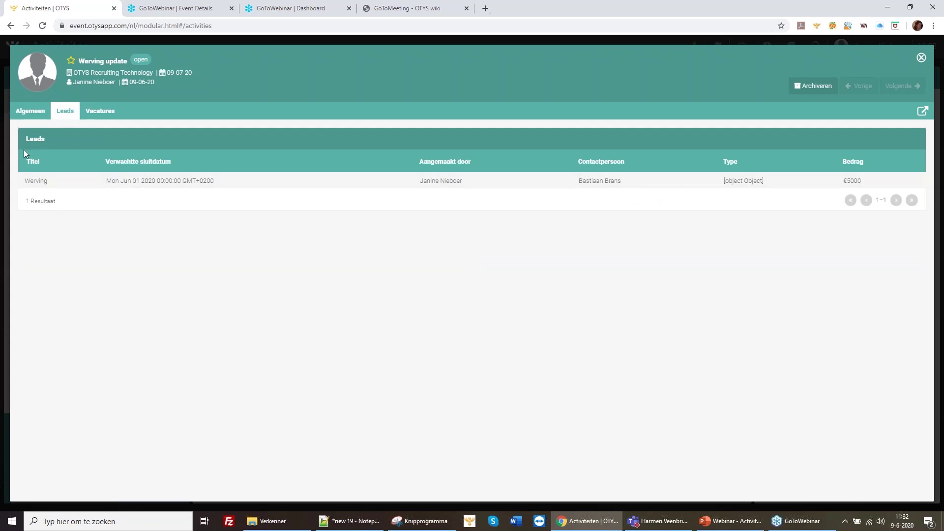
# Review the Werving update activity's general details and its linked Vacatures, and return to the activities list.
pyautogui.click(21, 112)
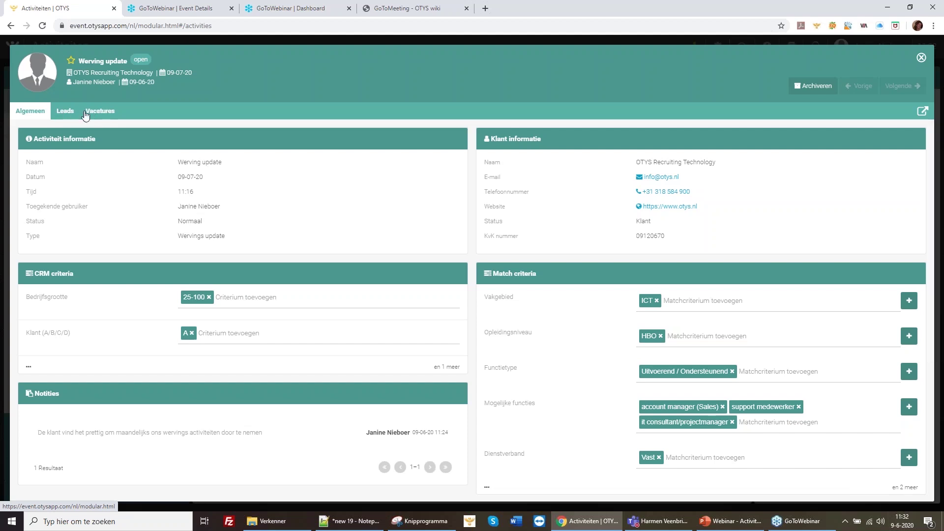
pyautogui.click(100, 112)
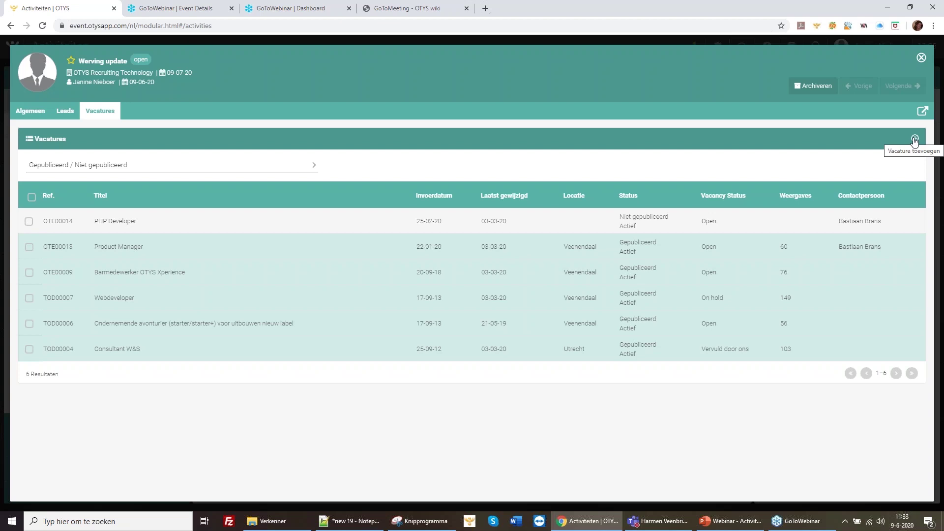
pyautogui.click(30, 113)
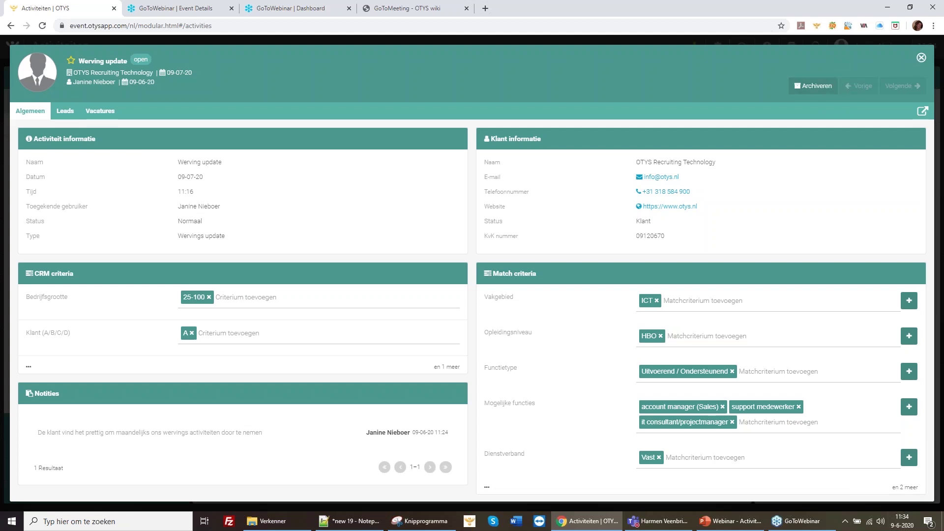
pyautogui.press('Escape')
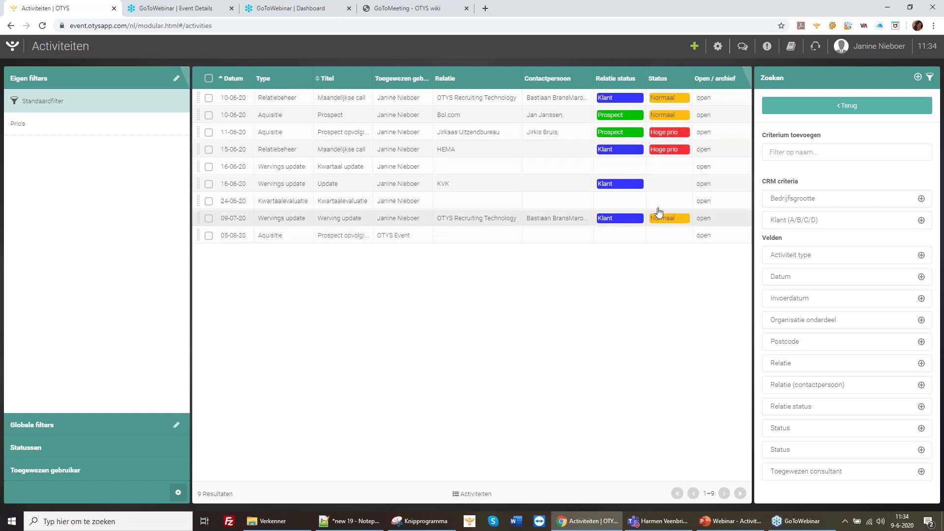
pyautogui.click(779, 449)
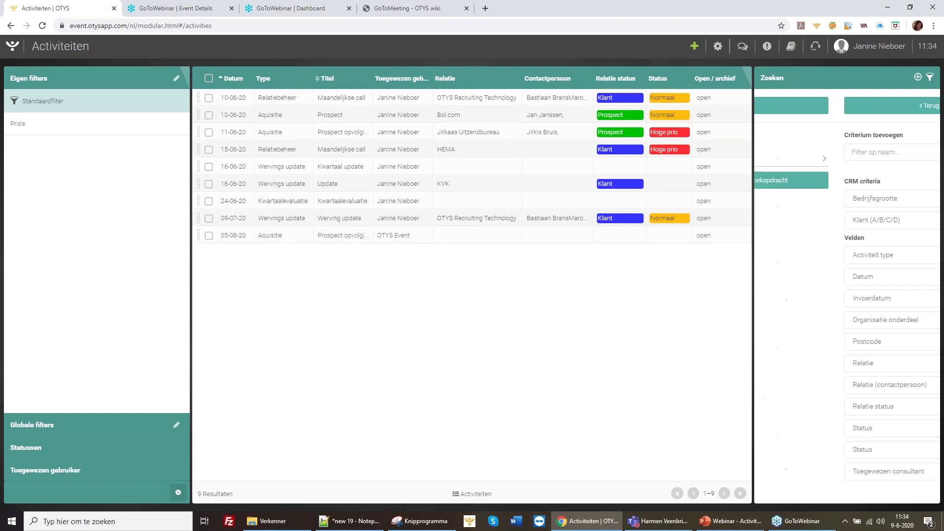
pyautogui.click(819, 112)
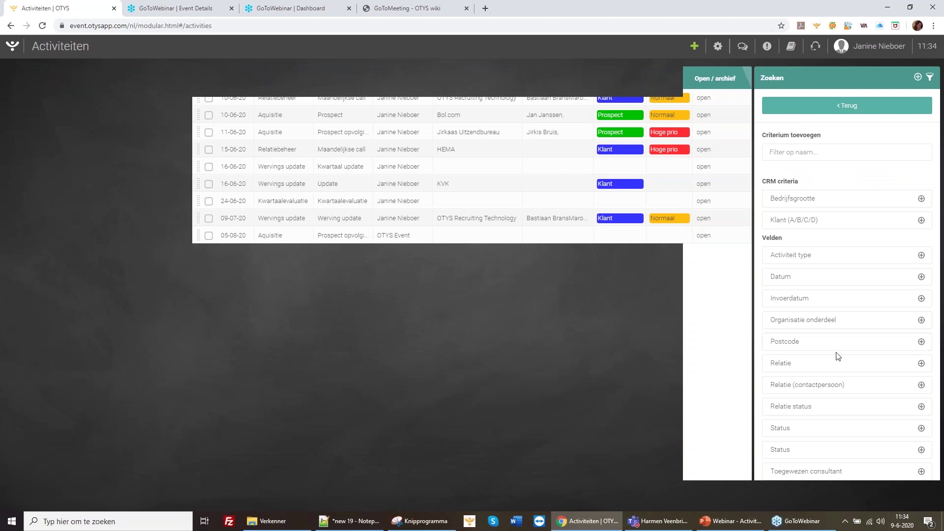
pyautogui.click(816, 108)
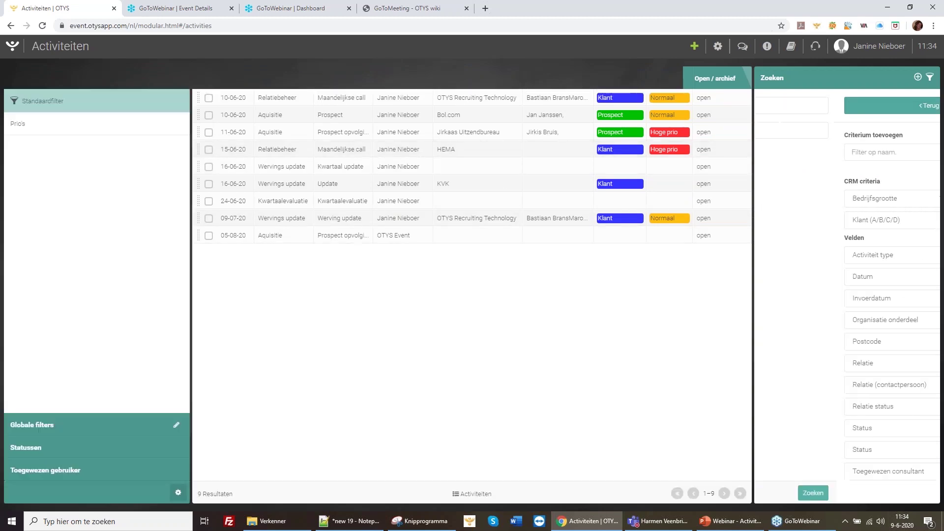
# Filter the activities list on the criterion Relatie status with the value Klant.
pyautogui.click(785, 152)
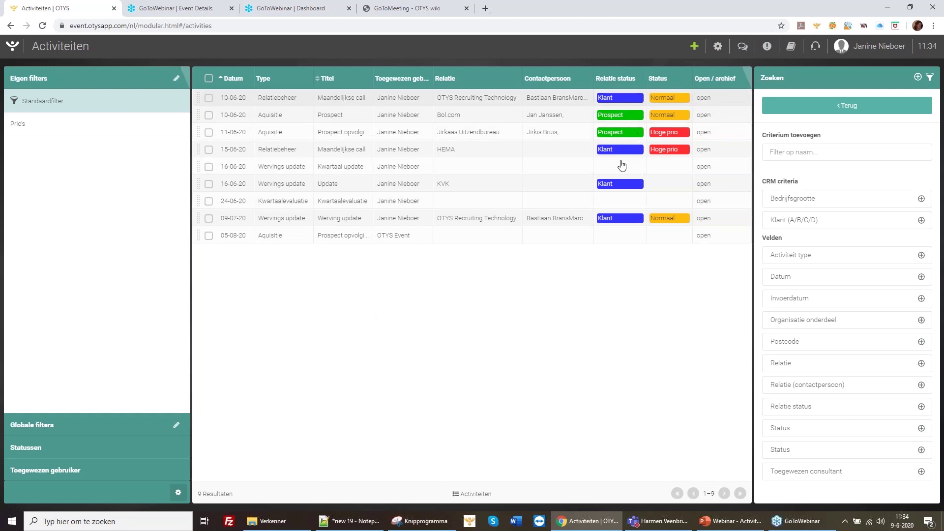
pyautogui.click(785, 406)
pyautogui.click(788, 158)
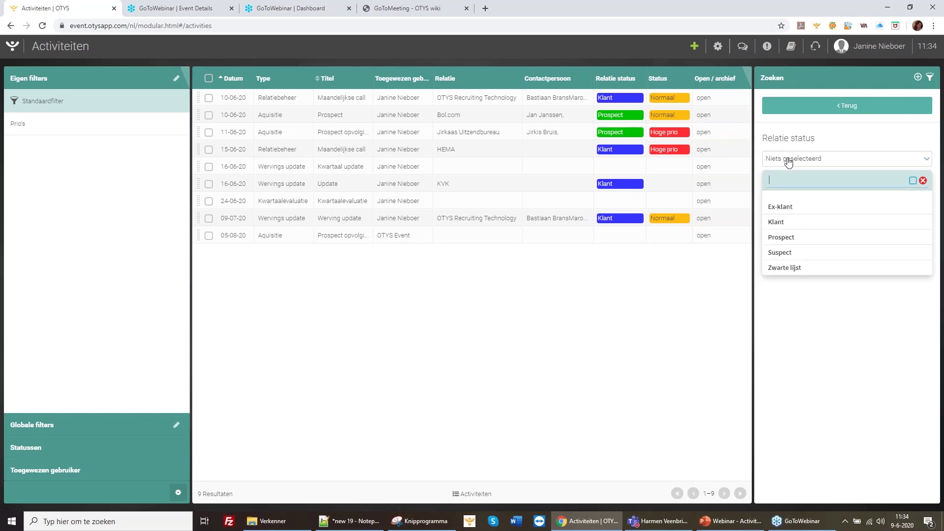
pyautogui.click(781, 224)
pyautogui.click(840, 138)
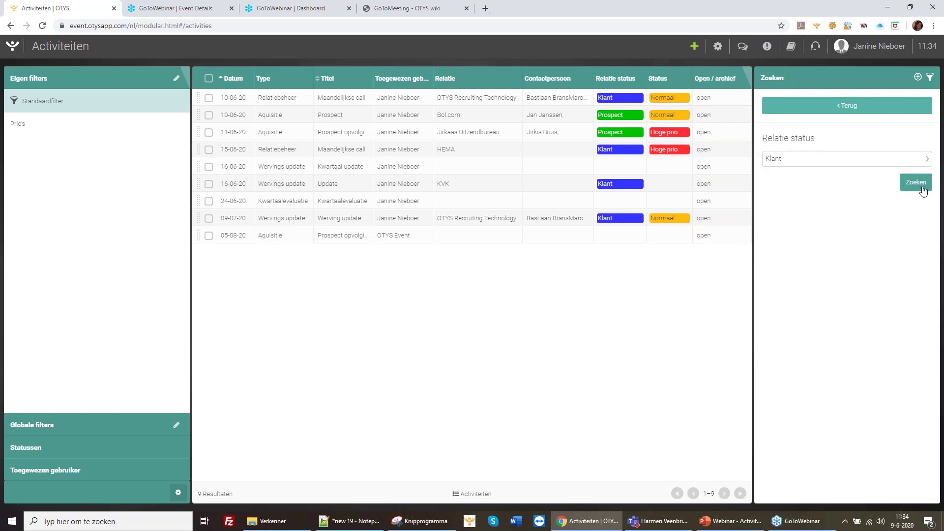
pyautogui.click(913, 182)
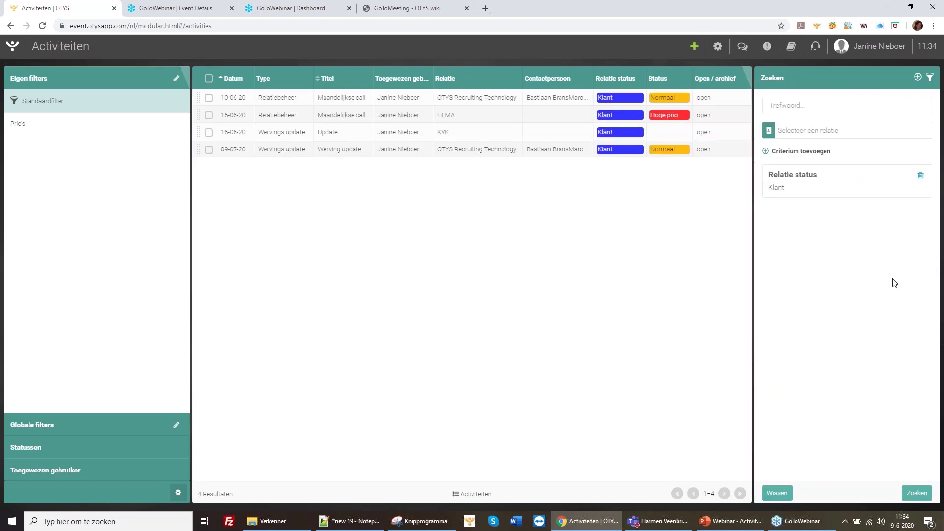
# Toggle the list's date sorting and add a Datum criterion from 15-06-20 to 21-06-20 to the search.
pyautogui.click(231, 80)
pyautogui.click(231, 80)
pyautogui.click(802, 151)
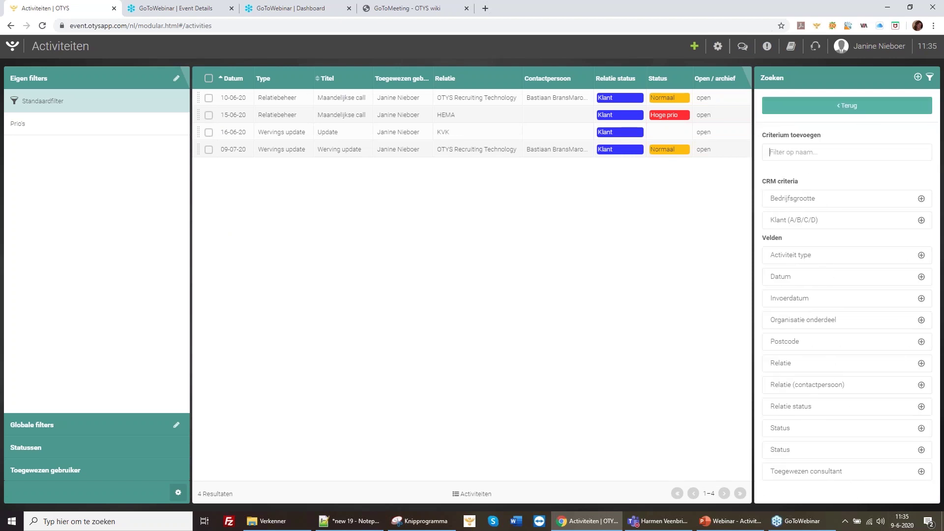
pyautogui.click(782, 285)
pyautogui.click(848, 160)
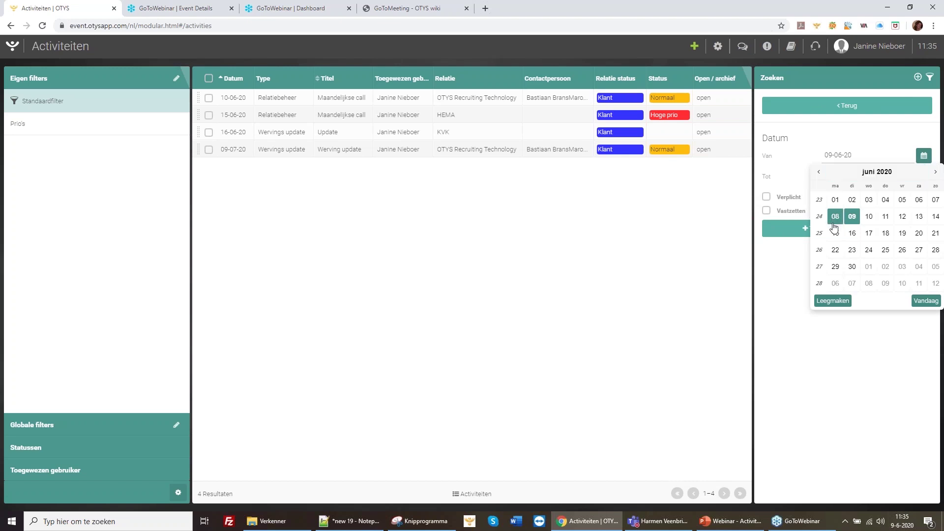
pyautogui.click(836, 233)
pyautogui.click(840, 180)
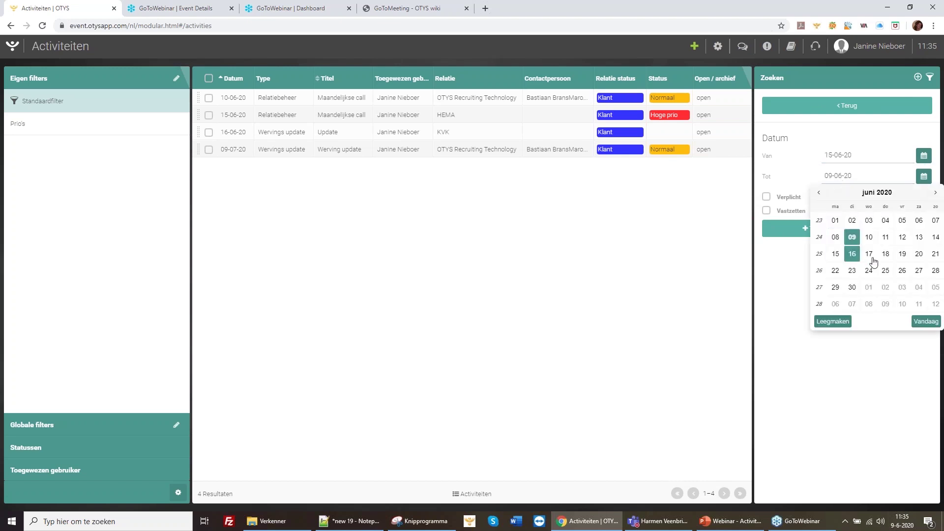
pyautogui.click(936, 254)
pyautogui.click(820, 232)
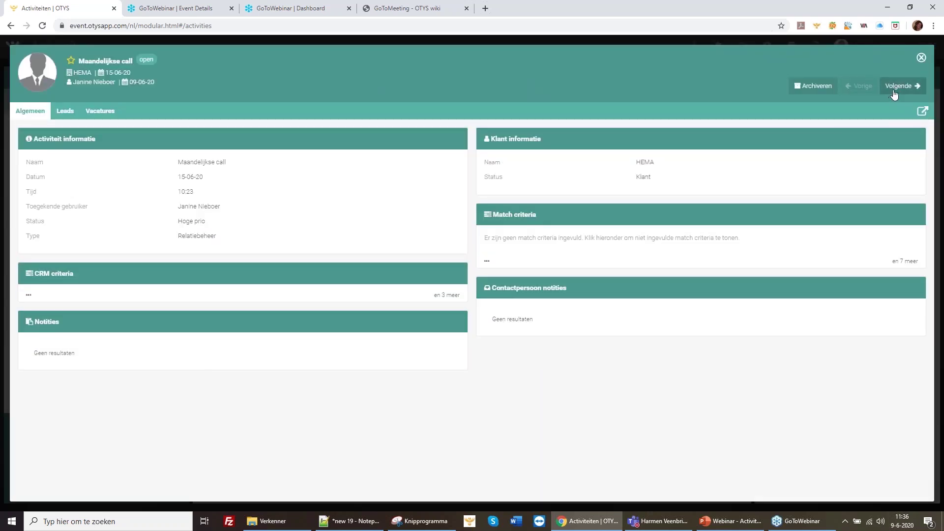
# Go from HEMA's Maandelijkse call to the next filtered activity, and return to the activities list.
pyautogui.click(893, 93)
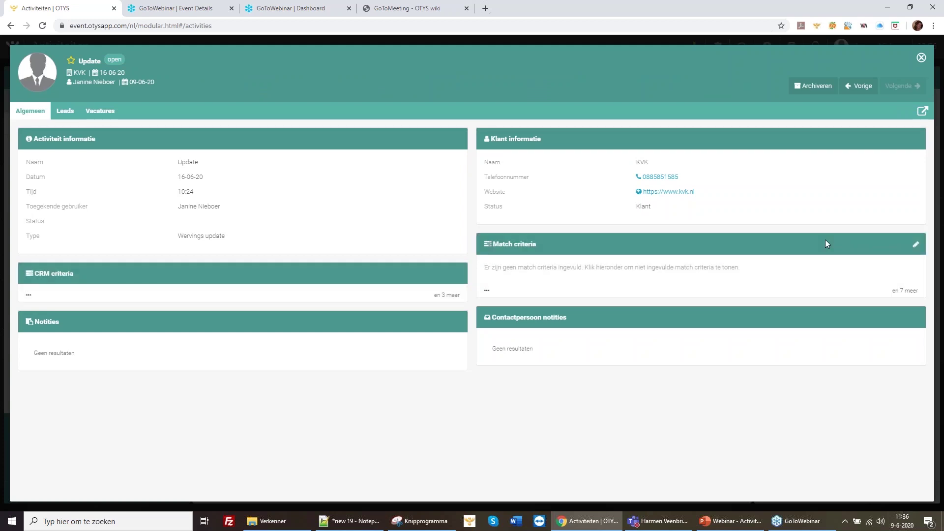
pyautogui.click(921, 58)
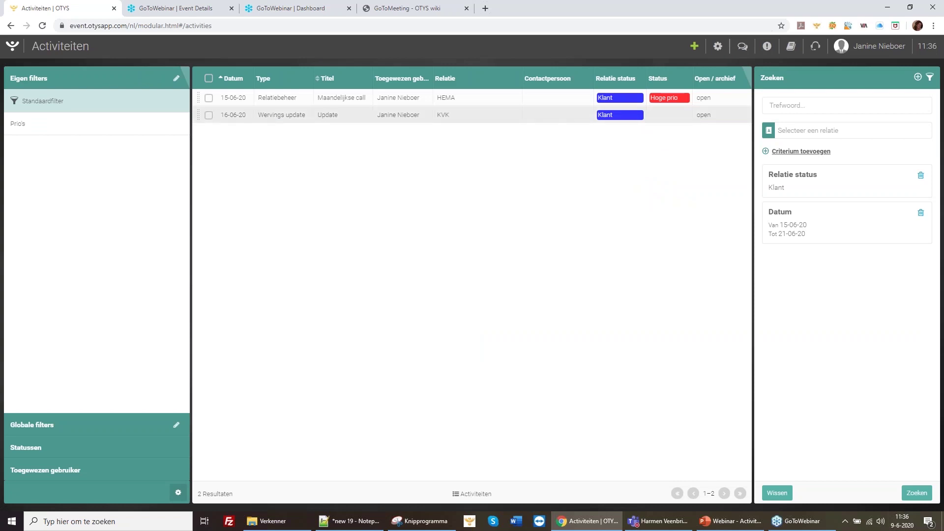
pyautogui.click(12, 46)
pyautogui.write('crm')
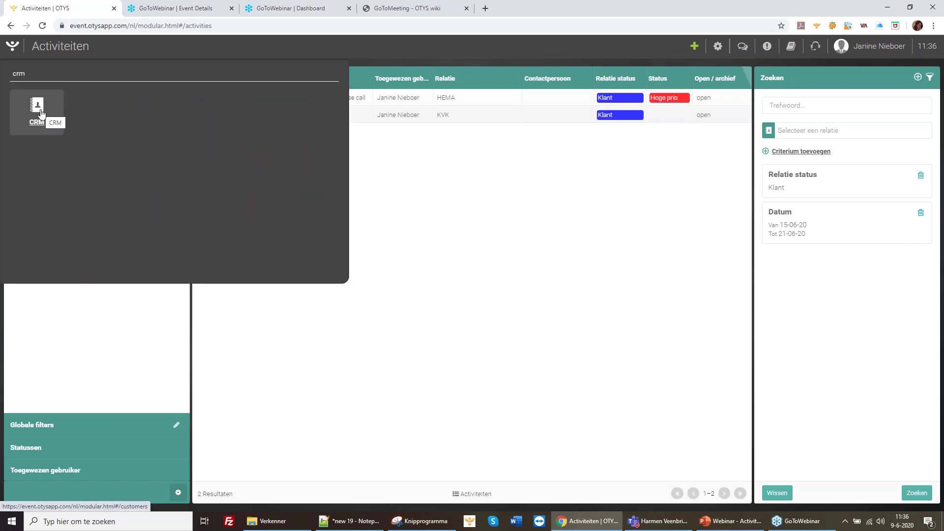
pyautogui.click(475, 200)
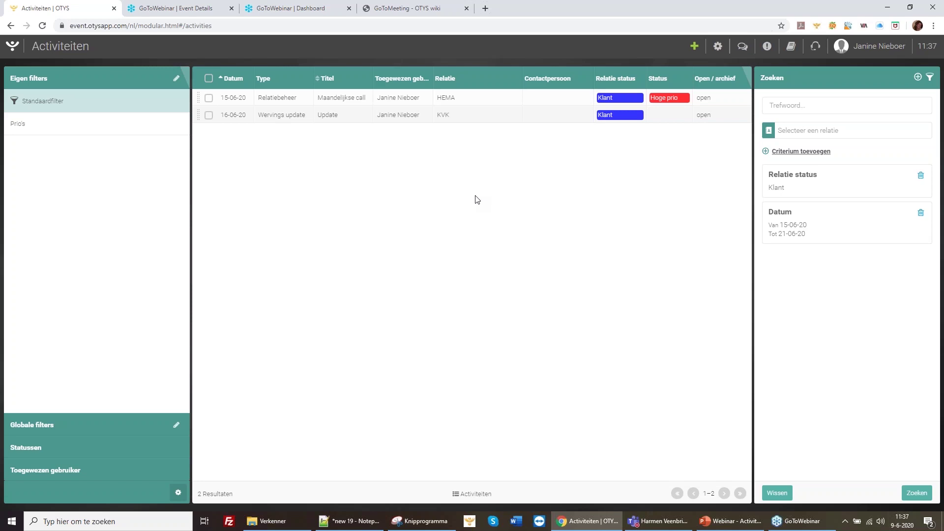
# Switch to the CRM module and open the relation record of OTYS Recruiting Technology.
pyautogui.click(12, 49)
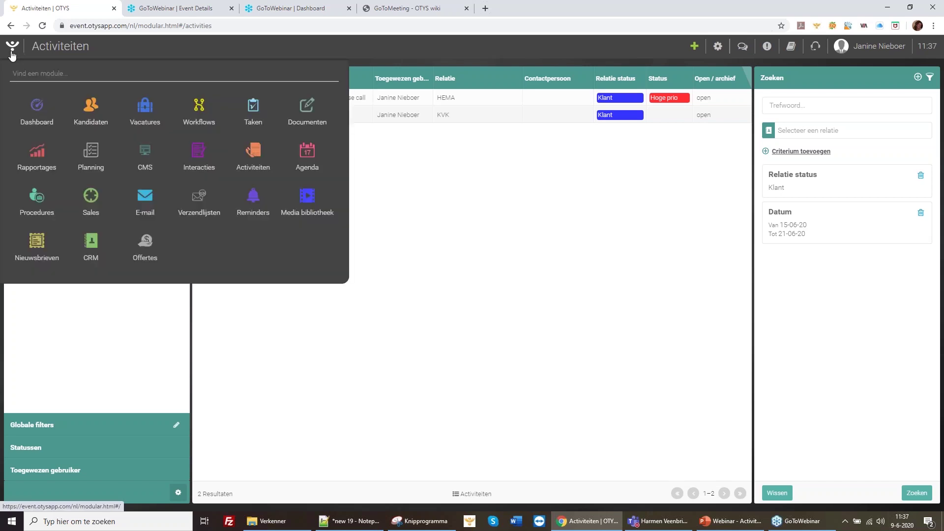
pyautogui.write('crm')
pyautogui.press('Return')
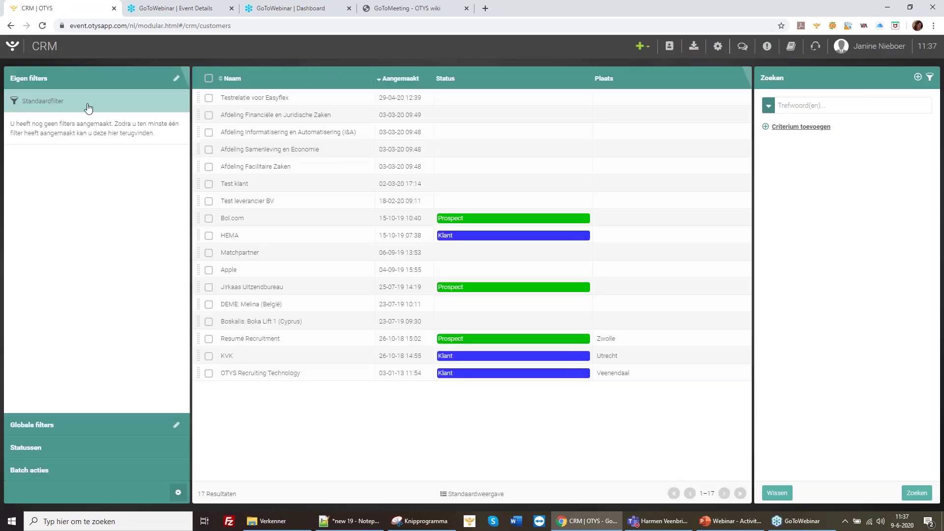
pyautogui.click(268, 378)
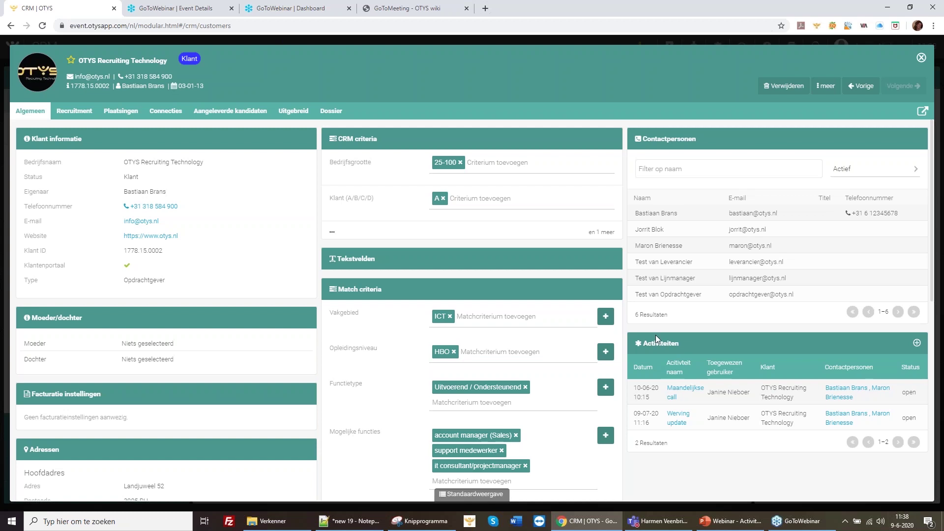
# Add a new activity from the relation's Activiteiten section and return to the relation record.
pyautogui.click(917, 344)
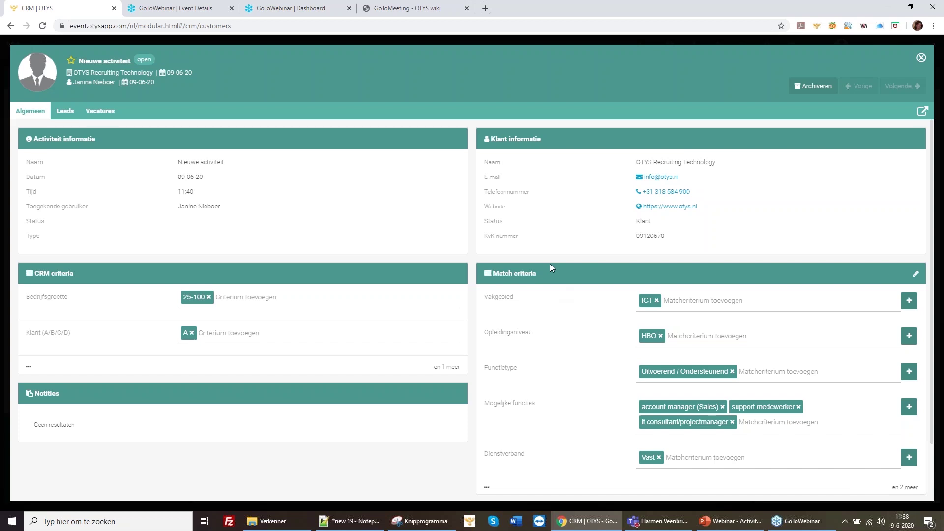
pyautogui.click(921, 59)
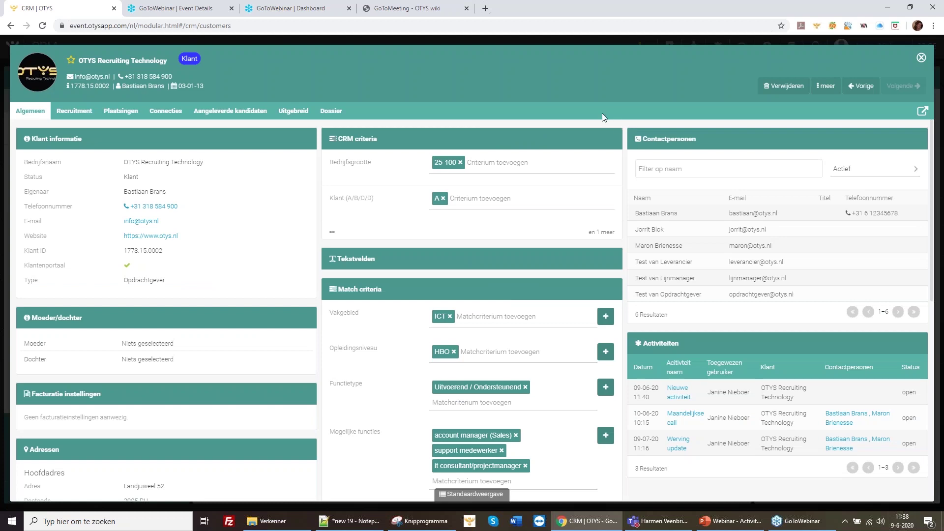
# Open the relation's first listed contact person, add a new activity from that record, check its Contactpersoon notities and close the activity.
pyautogui.click(652, 218)
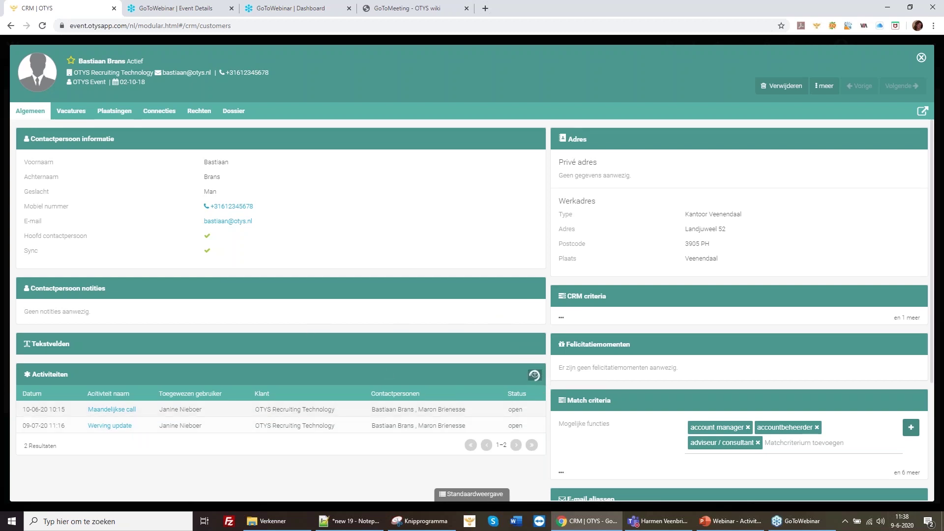
pyautogui.click(534, 375)
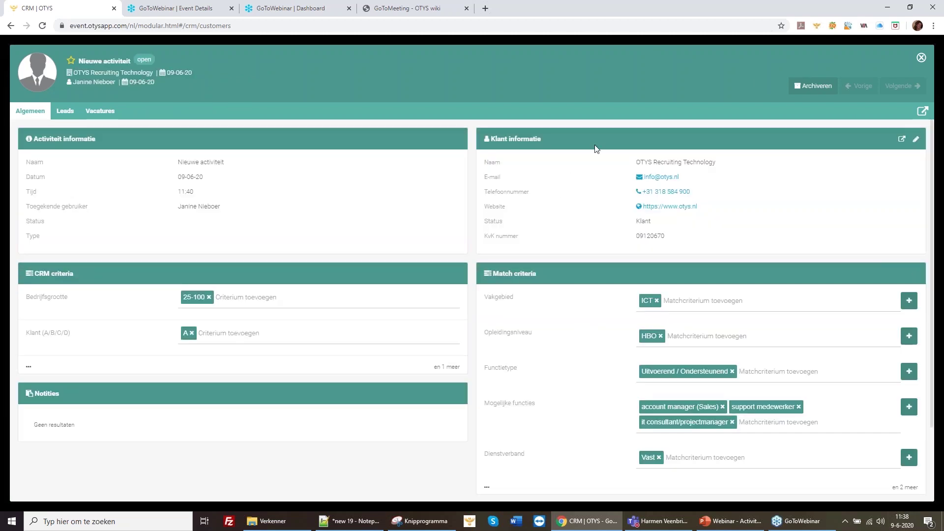
pyautogui.scroll(-2, 616, 339)
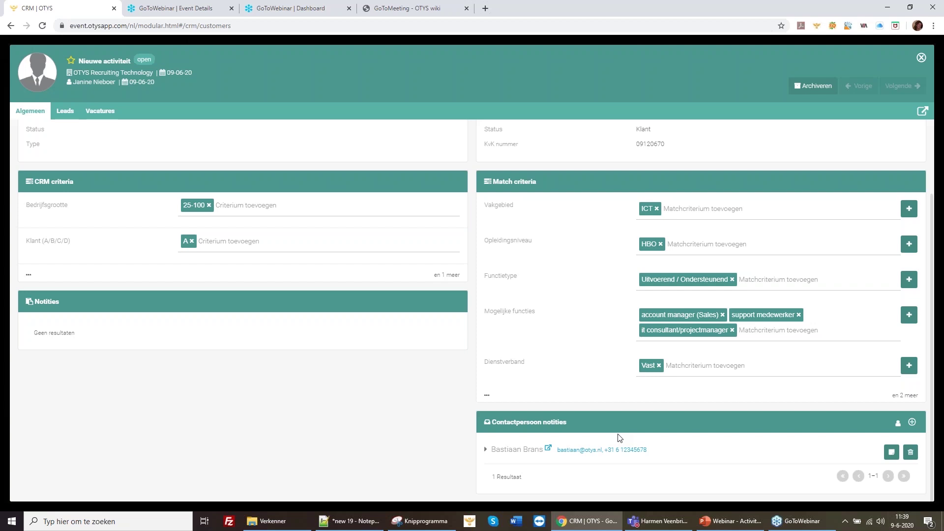
pyautogui.click(921, 57)
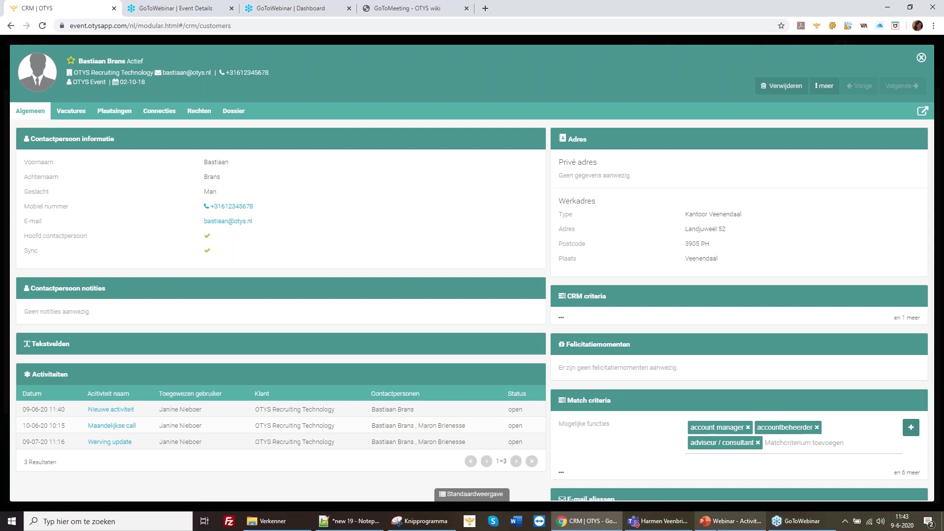
# Switch to the webinar presentation in PowerPoint.
pyautogui.moveTo(730, 521)
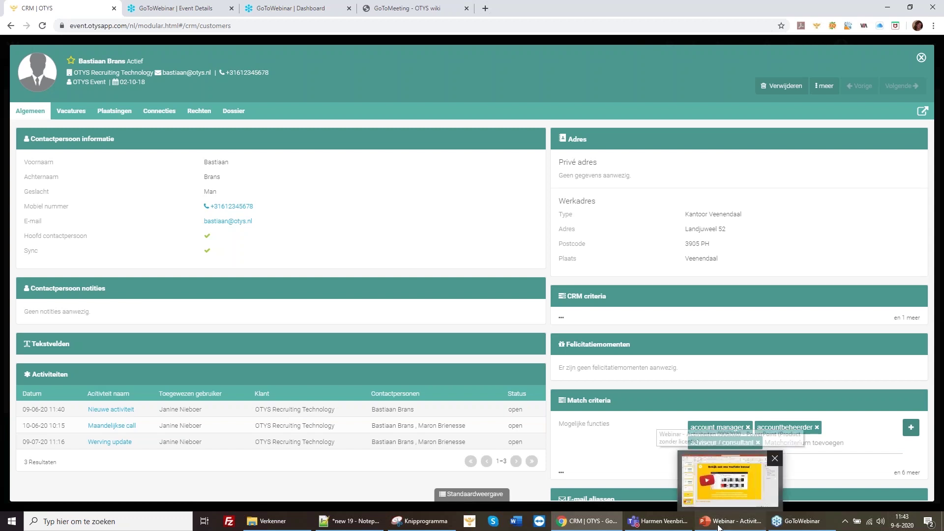